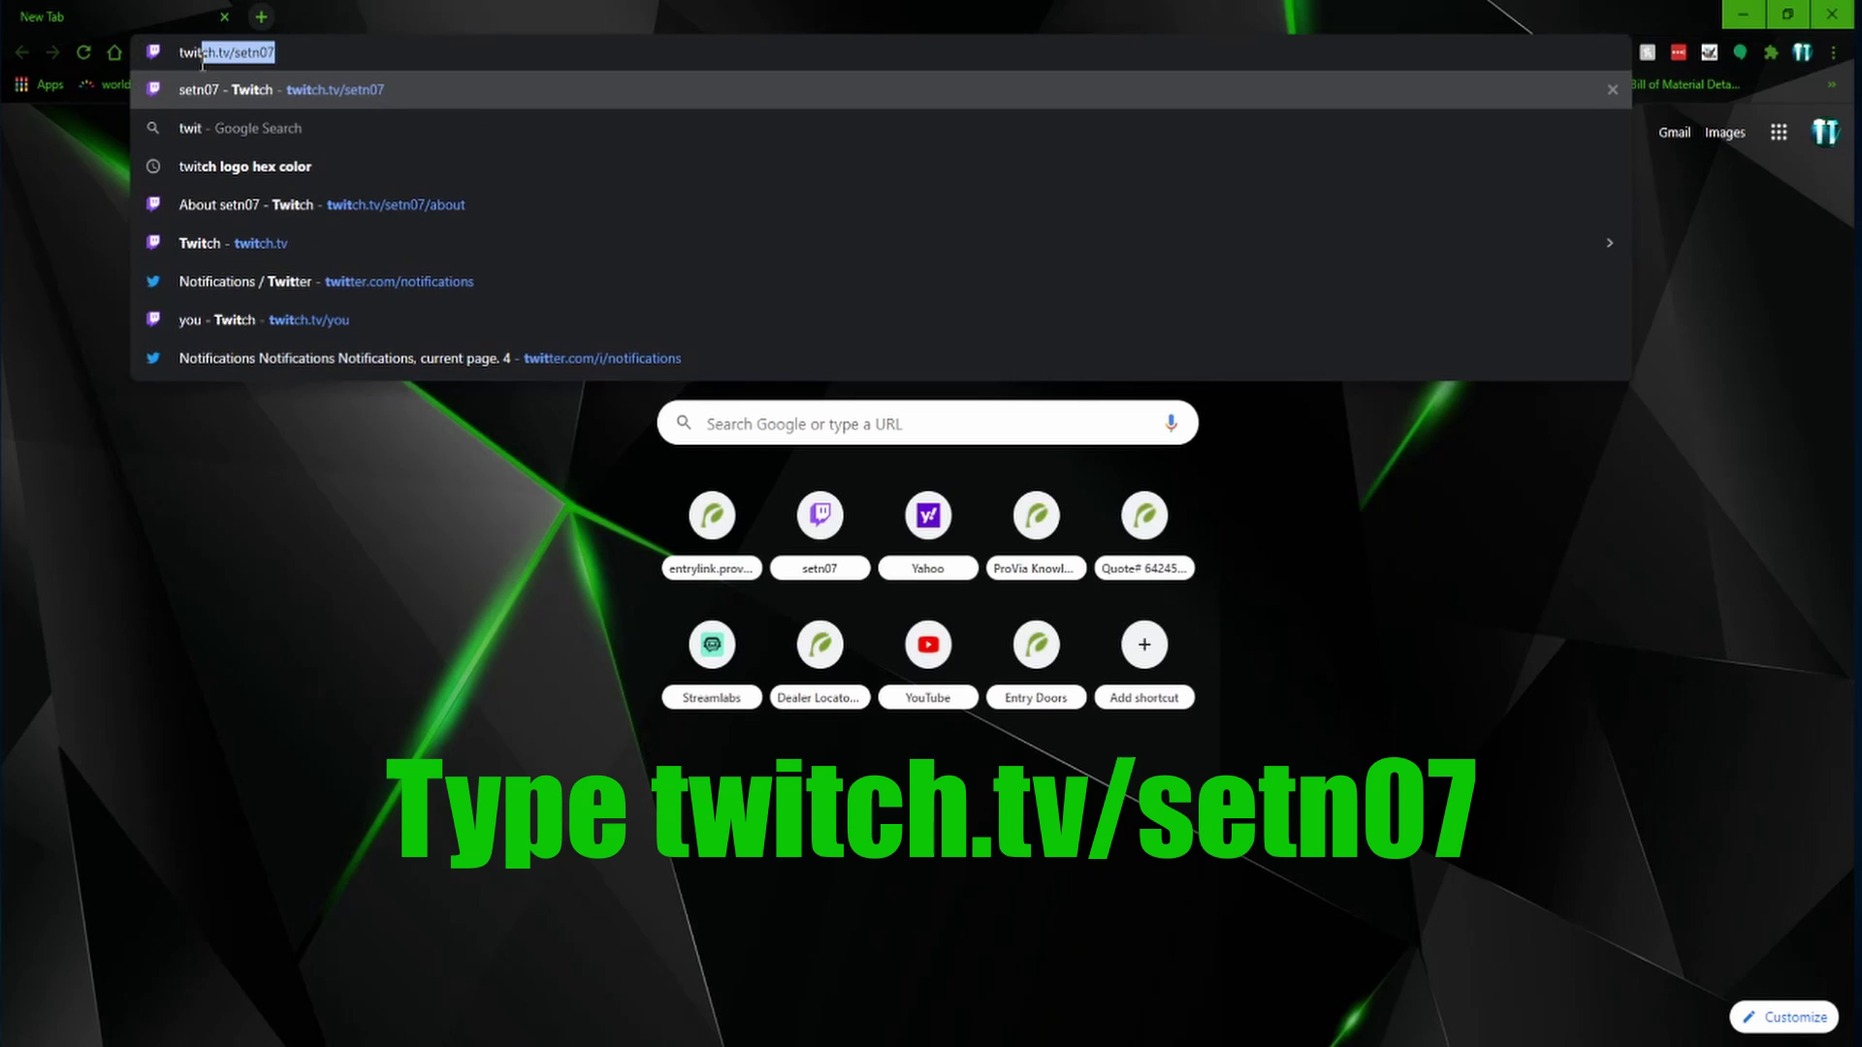
pyautogui.write('tch.t')
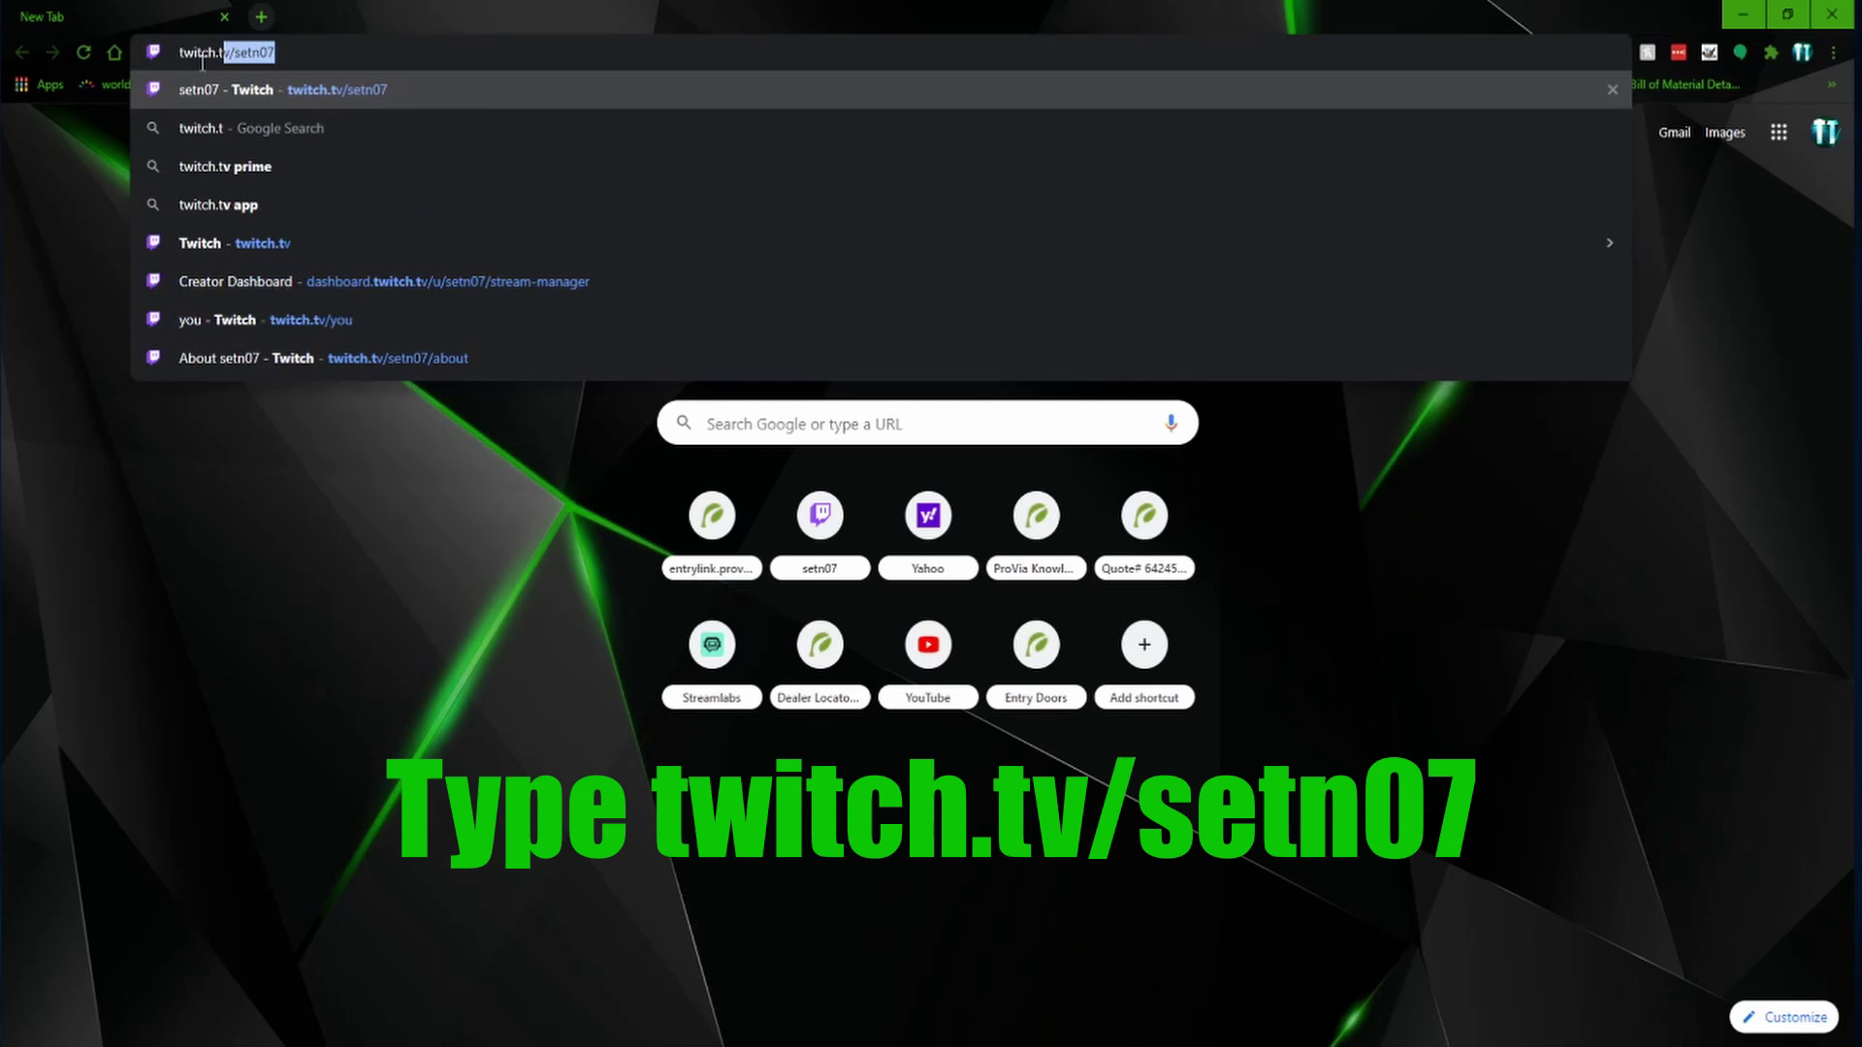
pyautogui.write('v/setn')
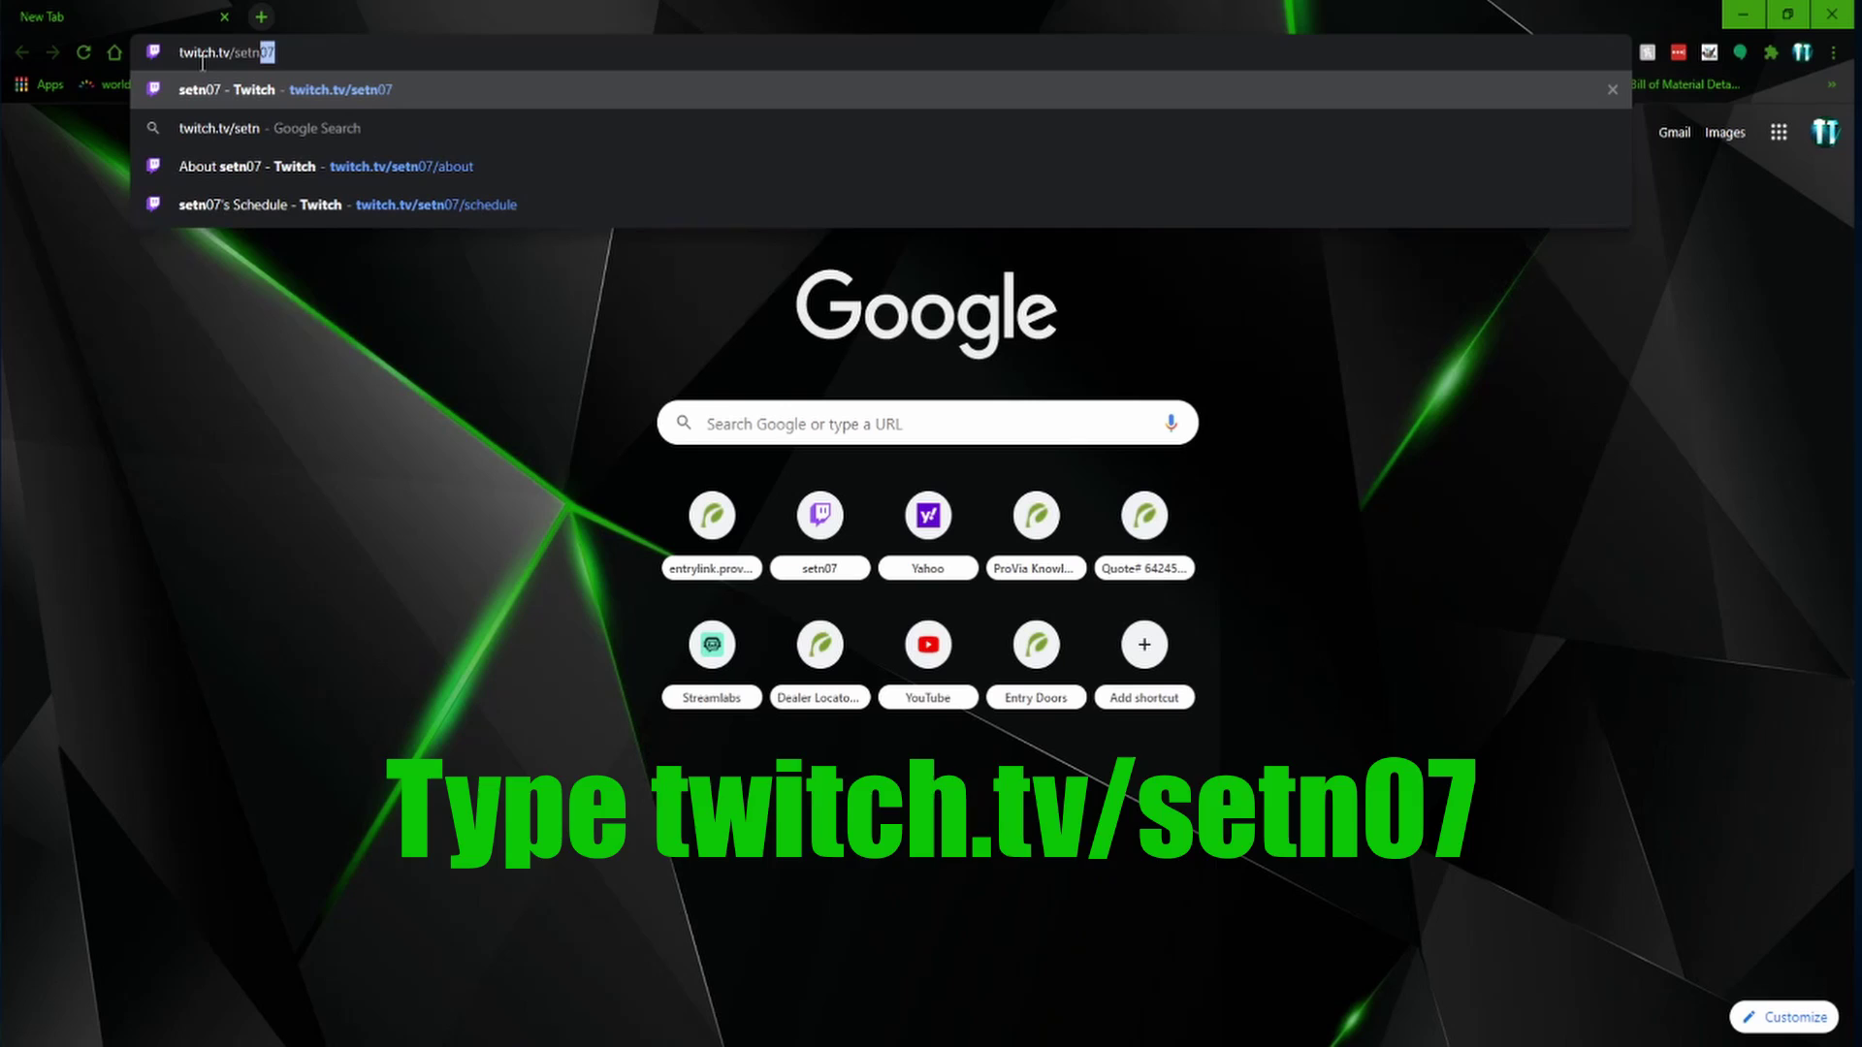
pyautogui.write('07')
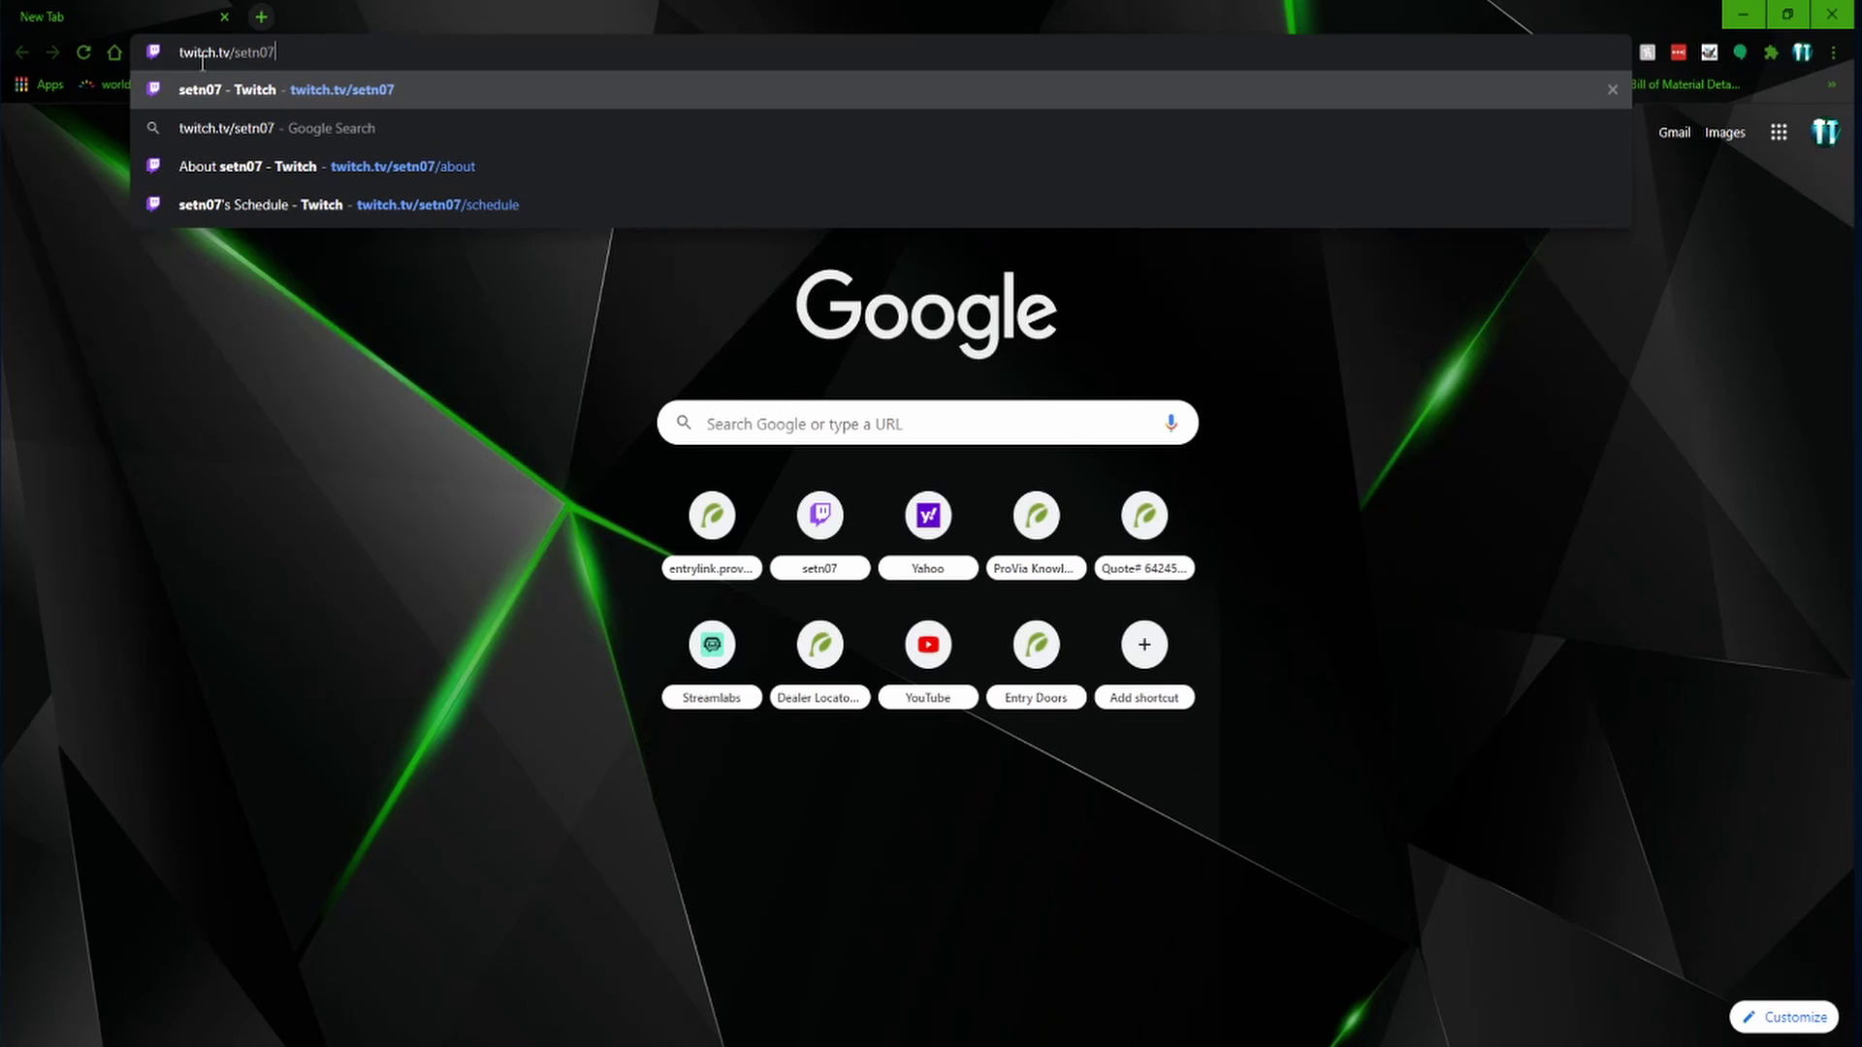
# - Load twitch.tv/setn07 in Chrome to reach the setn07 channel page
pyautogui.press('Return')
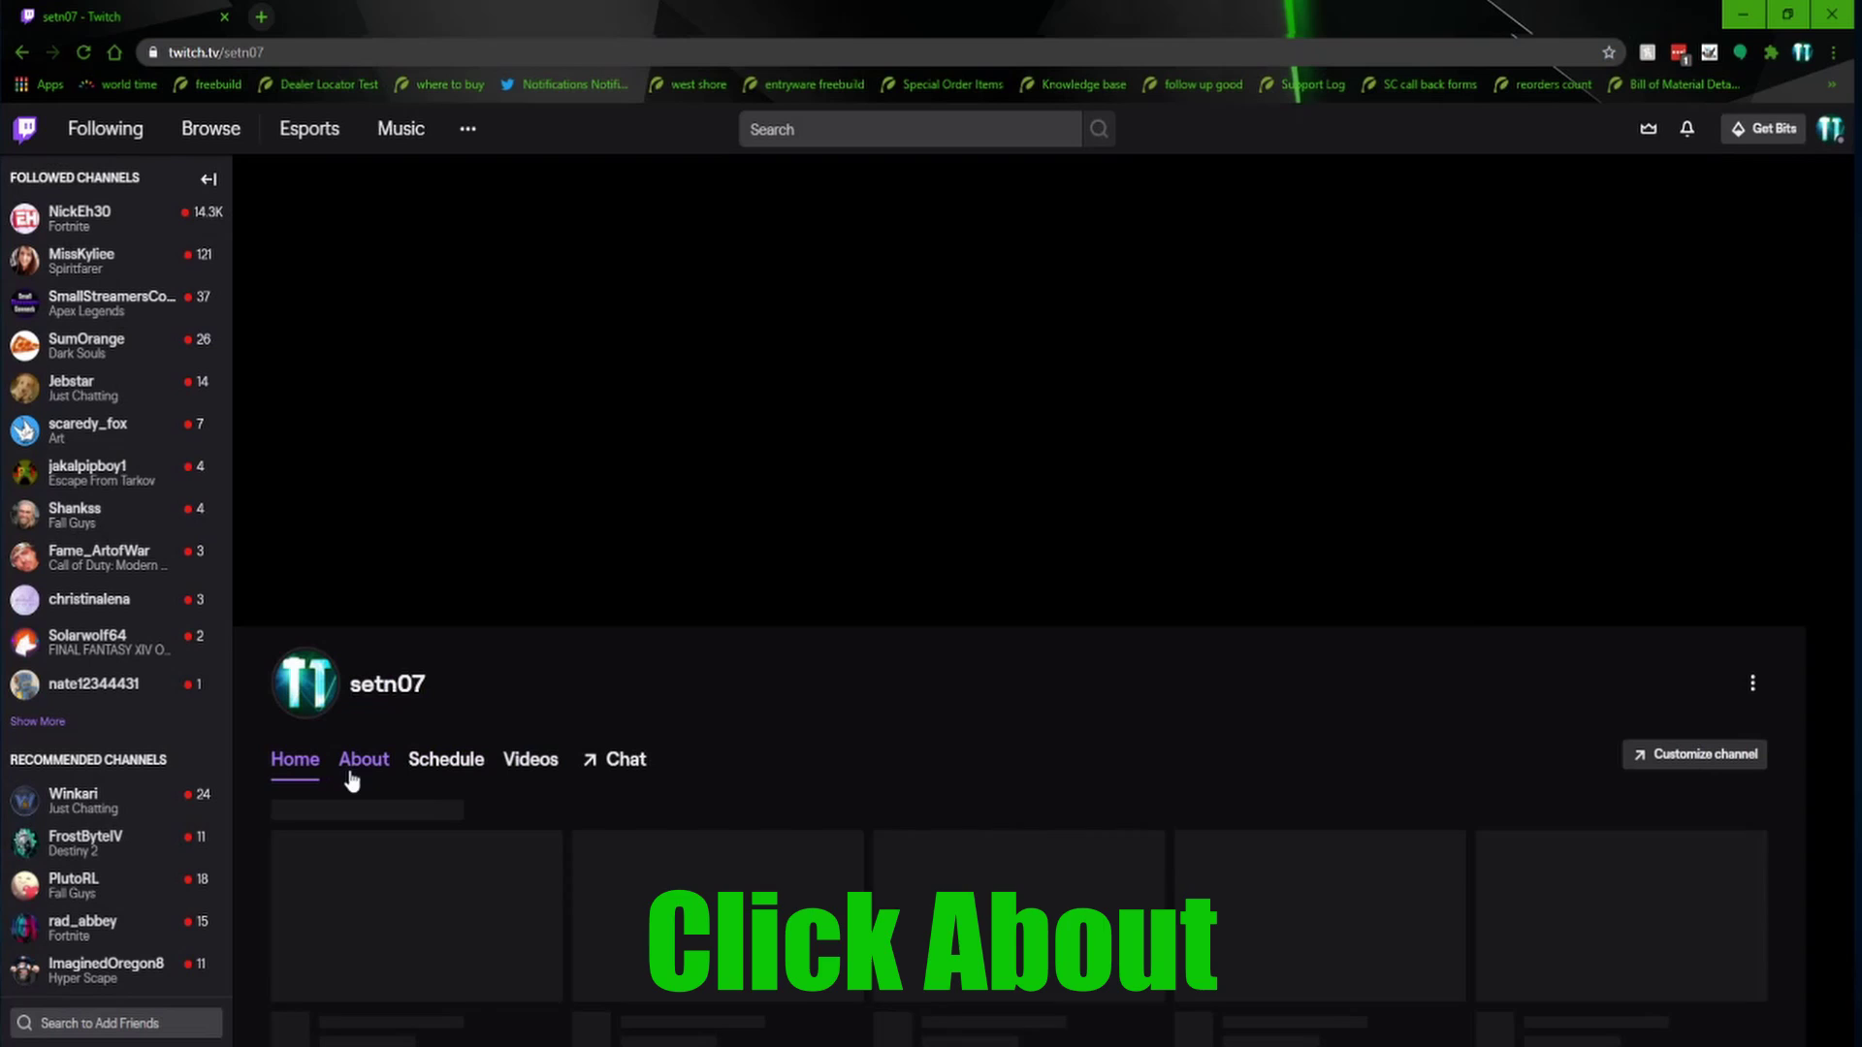
# - View the channel's About section and follow its Twitch Prime panel to the Amazon linking article
pyautogui.click(364, 759)
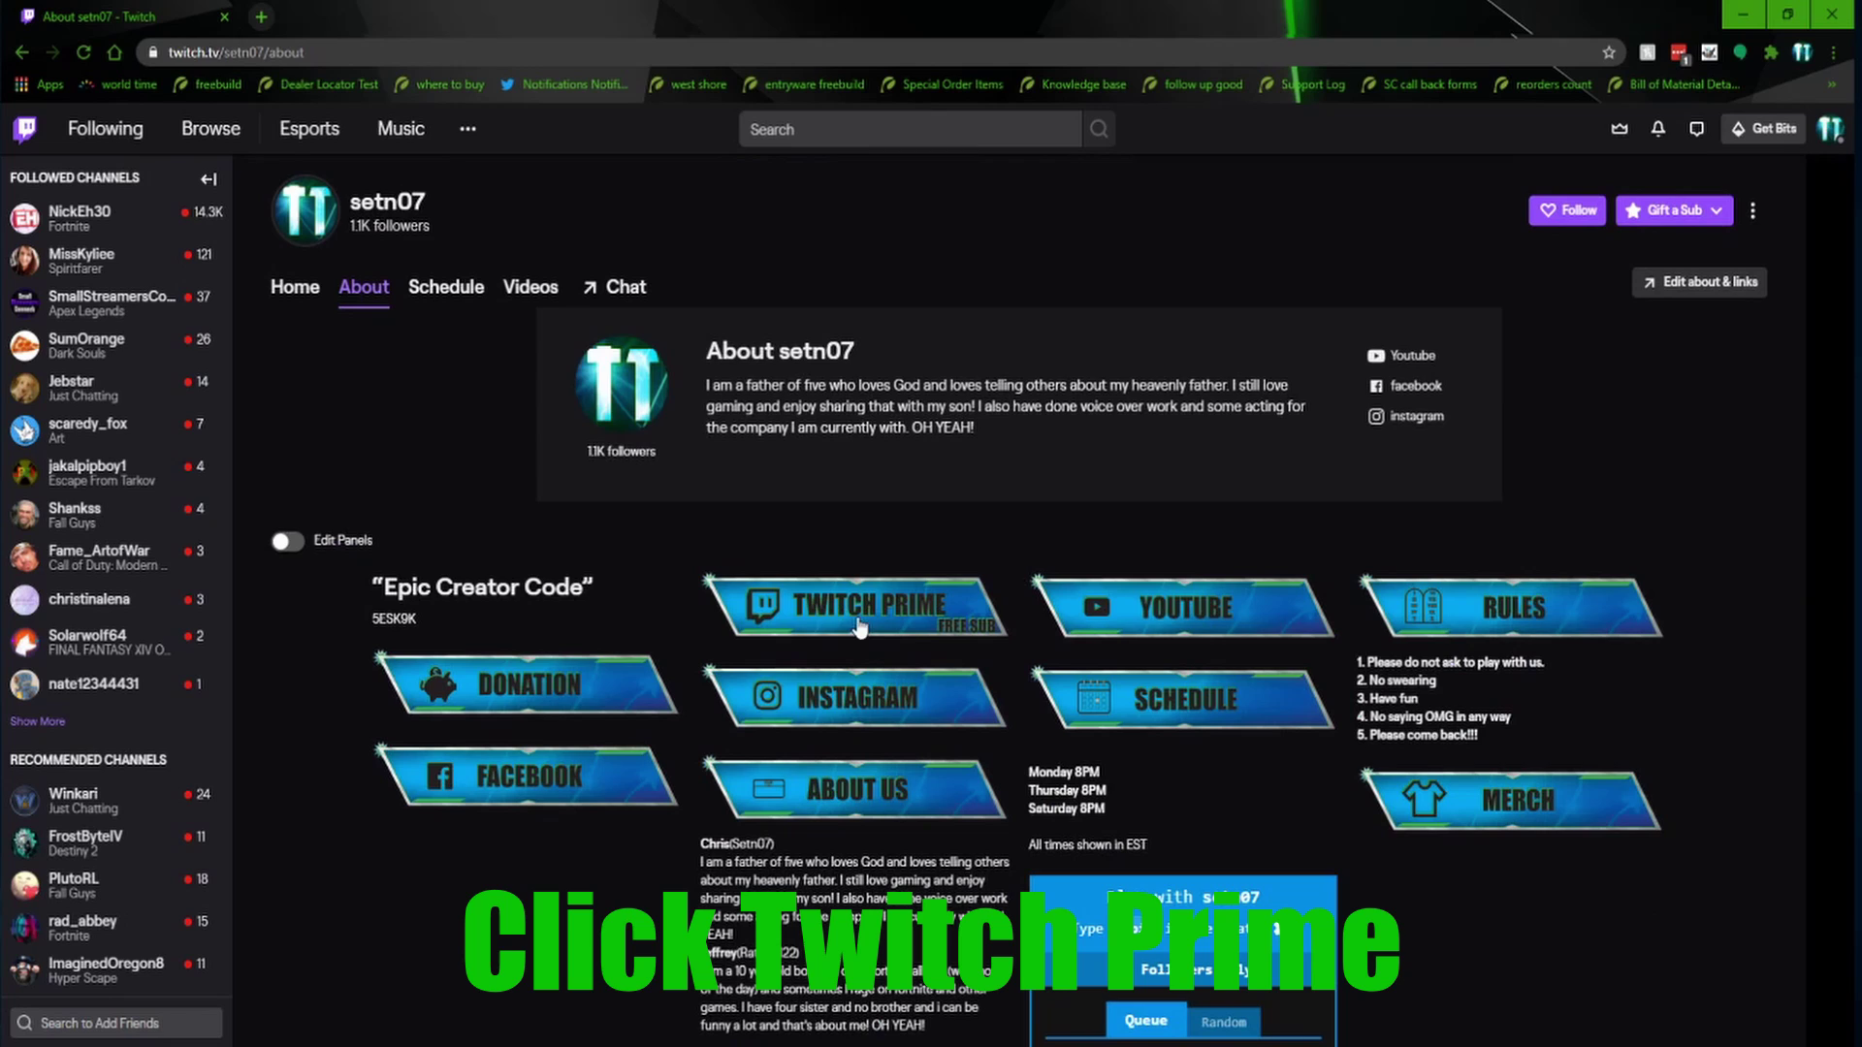
pyautogui.click(766, 603)
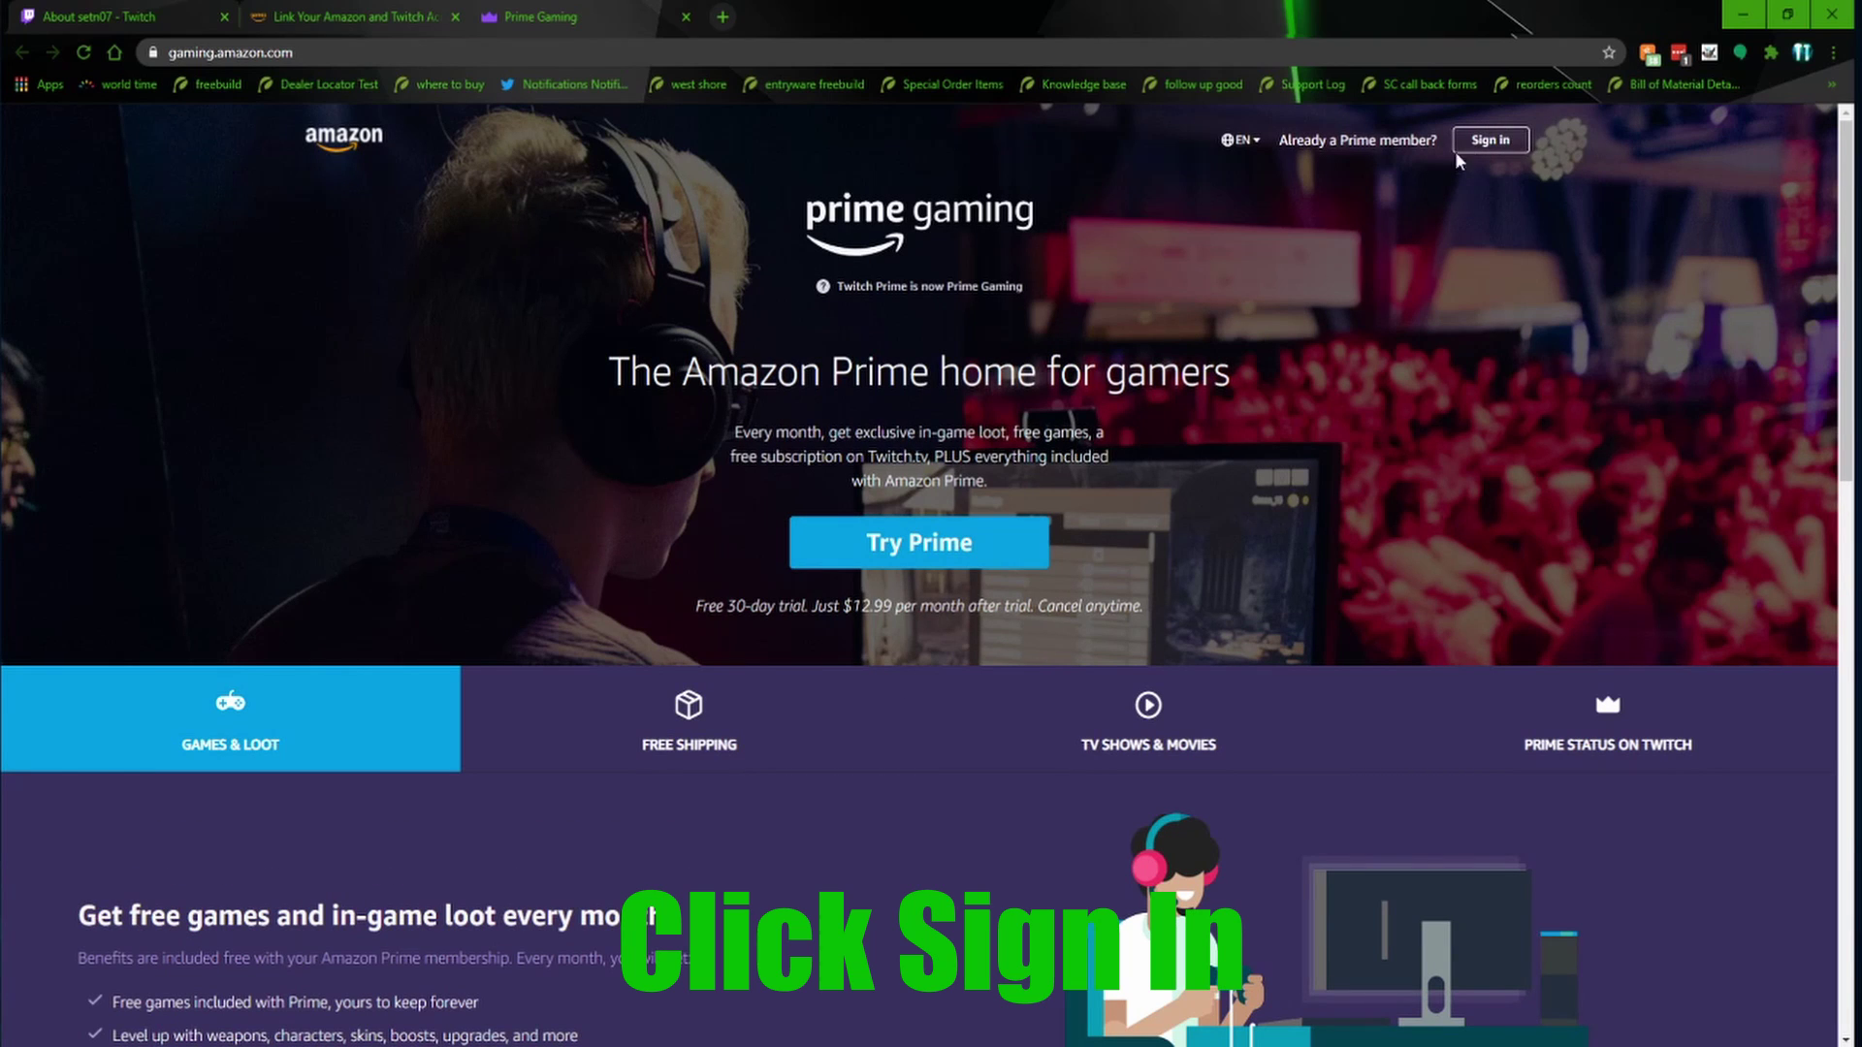
# - Begin Prime Gaming sign-in and accept the United States as the detected country
pyautogui.click(1492, 140)
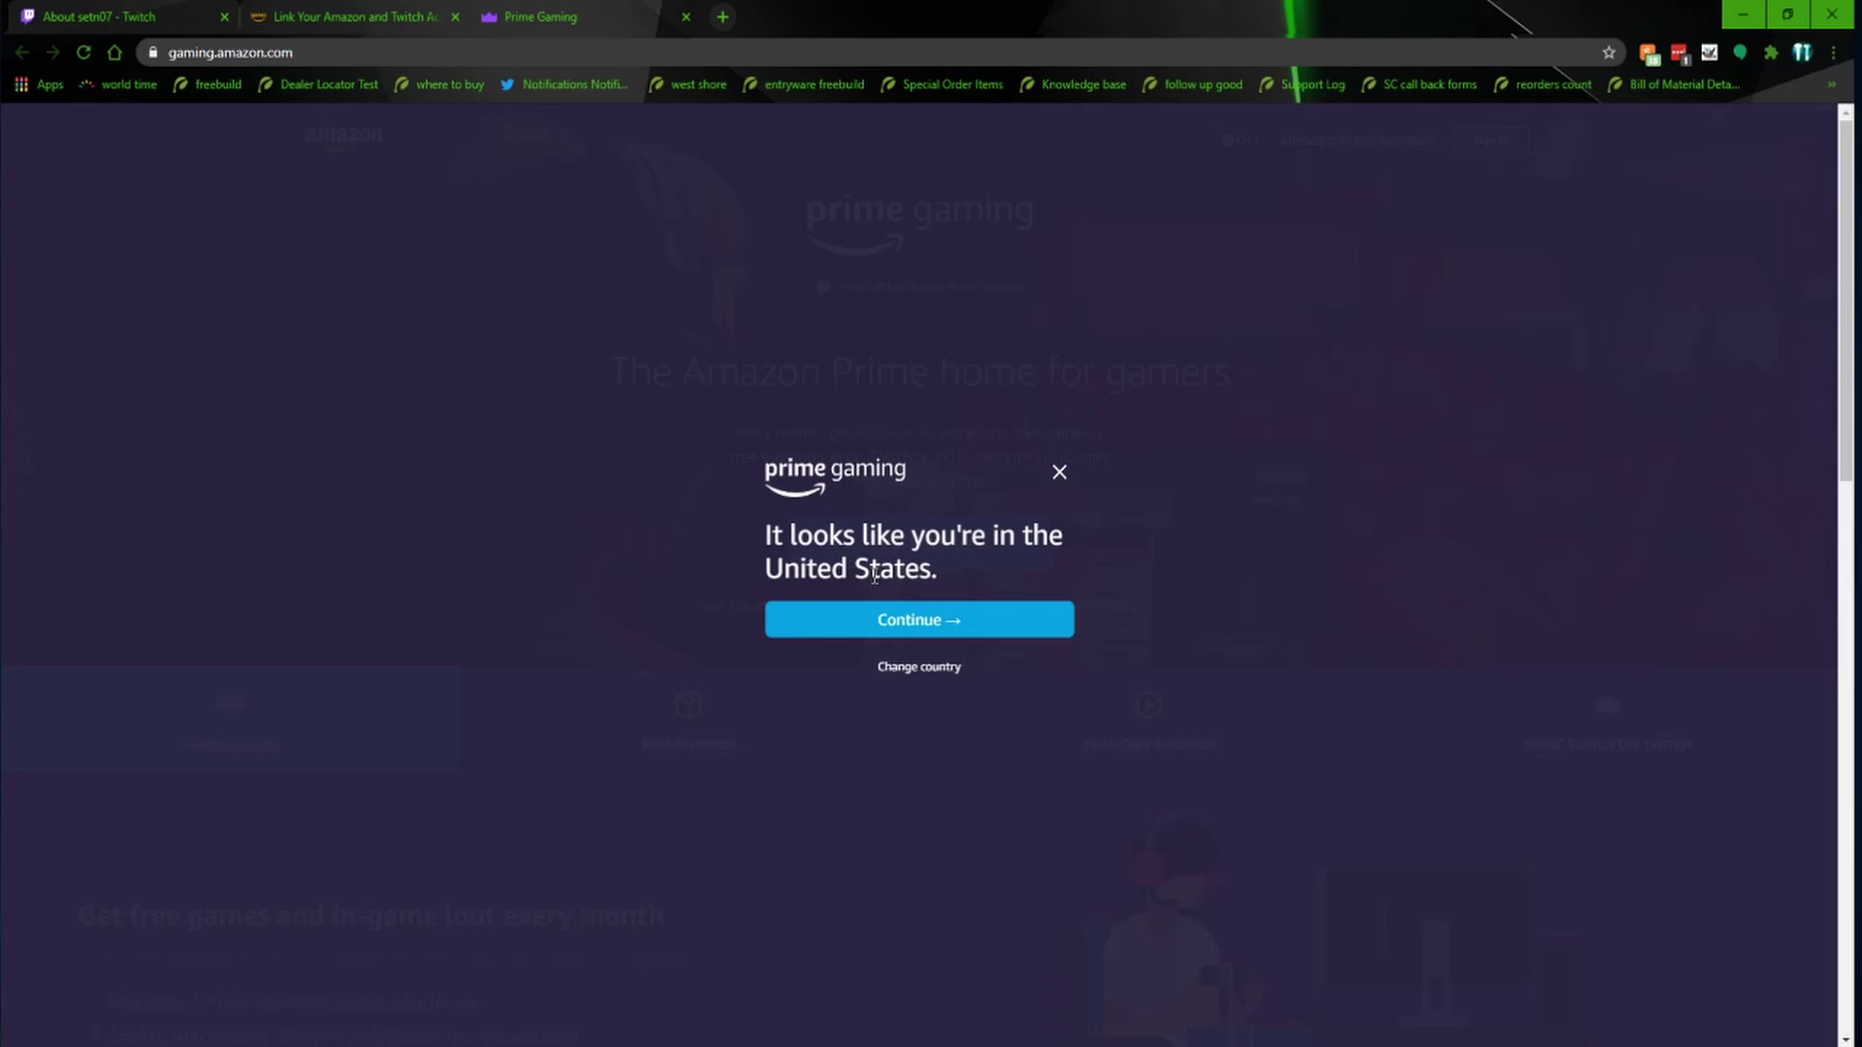
pyautogui.click(907, 625)
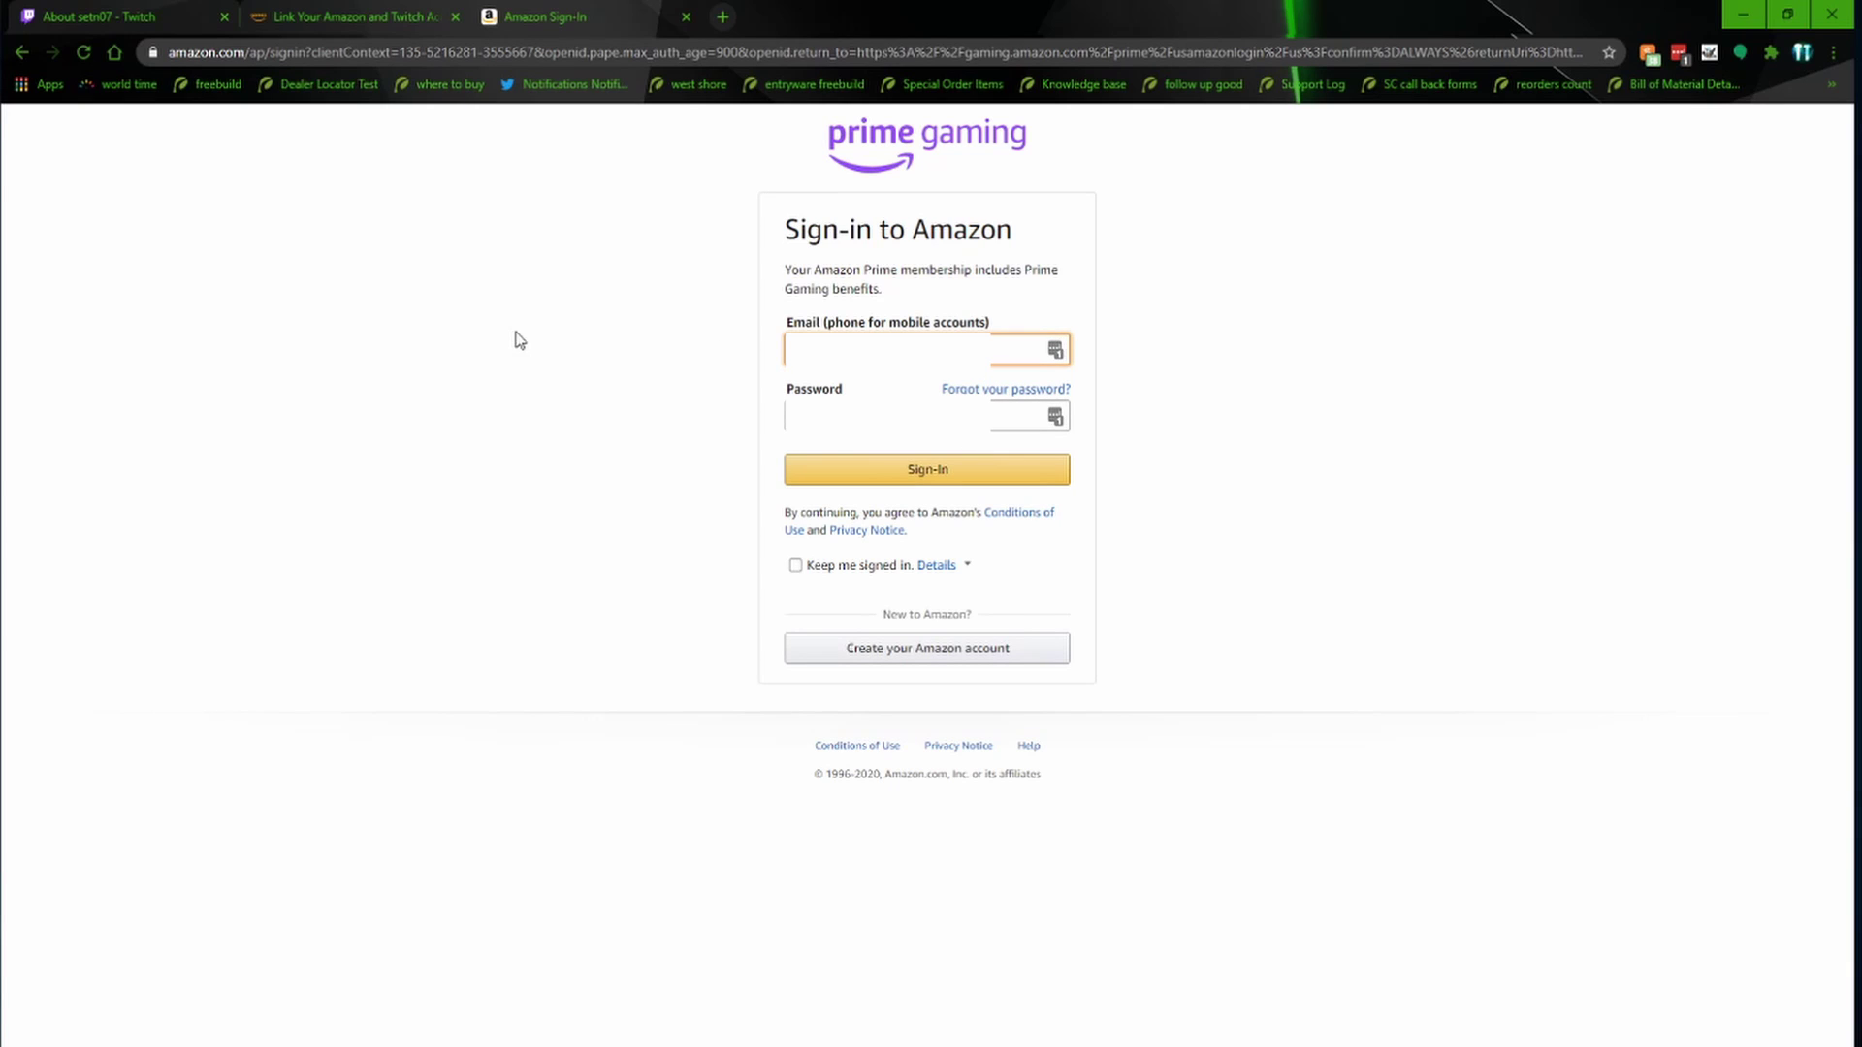
# - Enter the email and password and sign in to the Amazon account
pyautogui.click(770, 404)
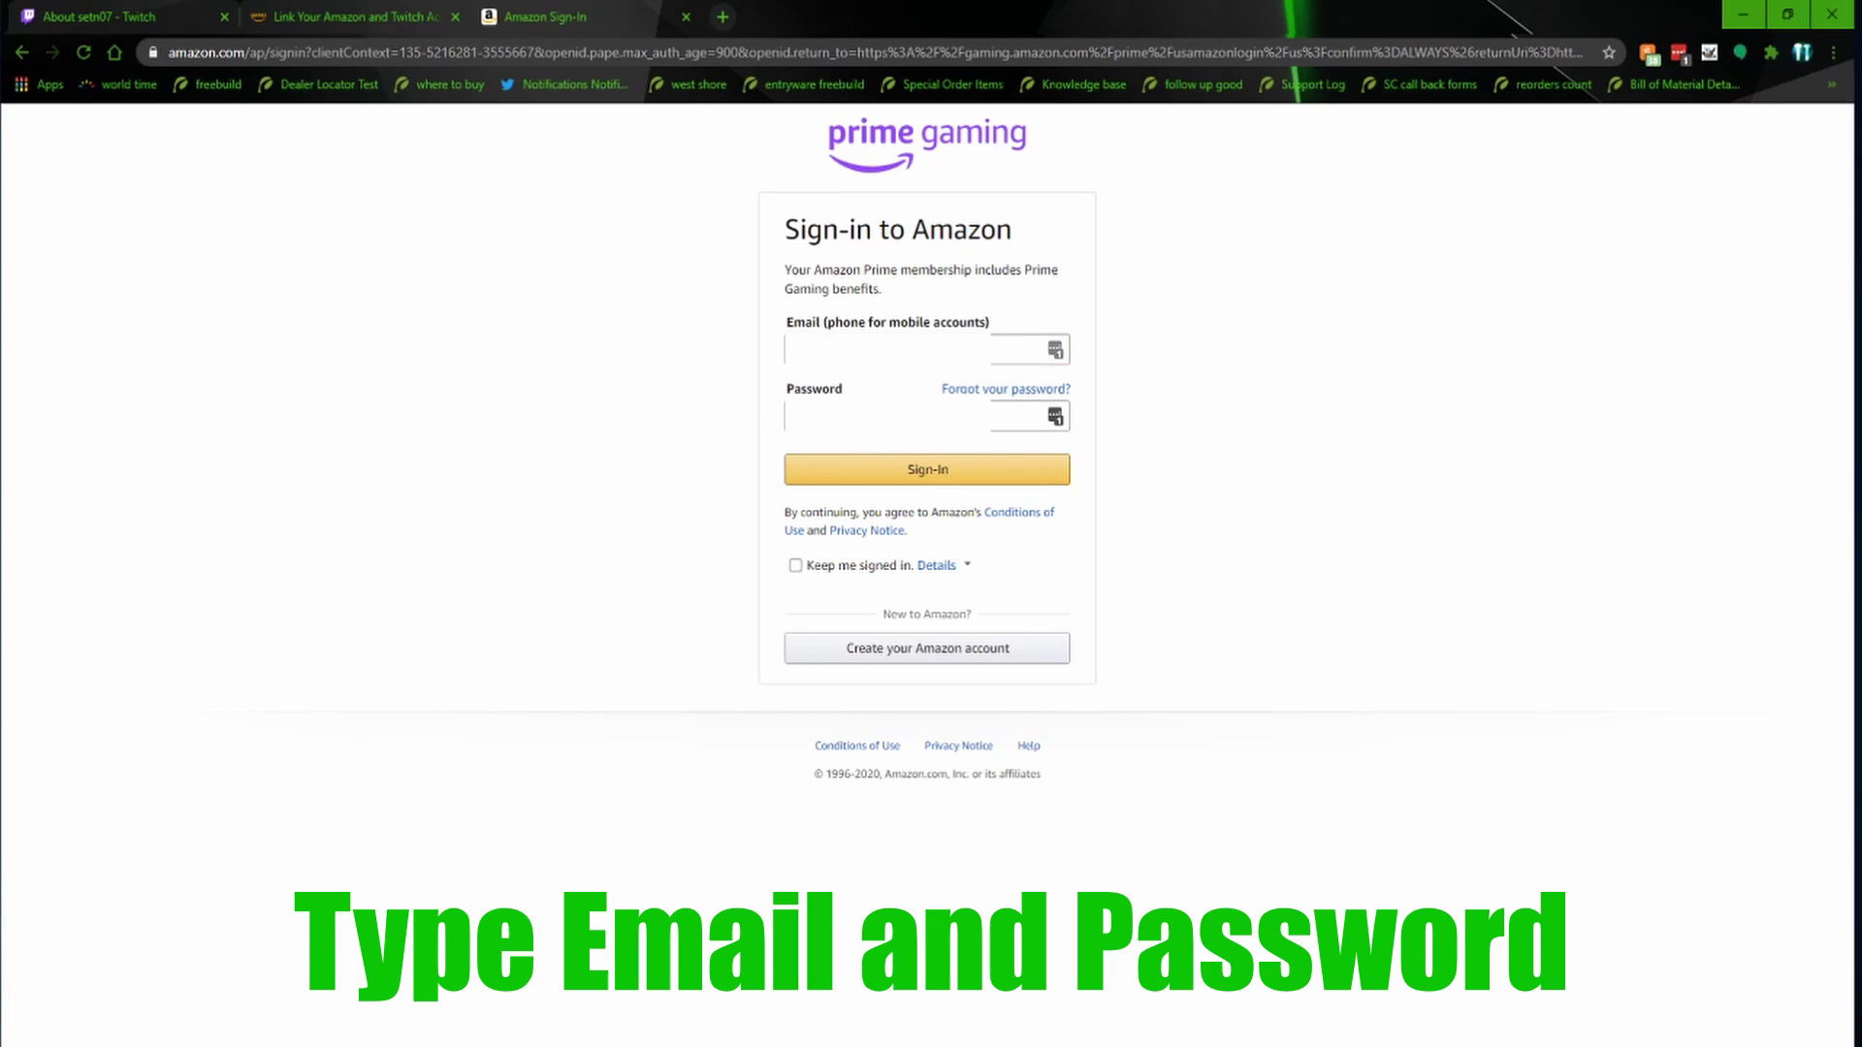
pyautogui.click(873, 416)
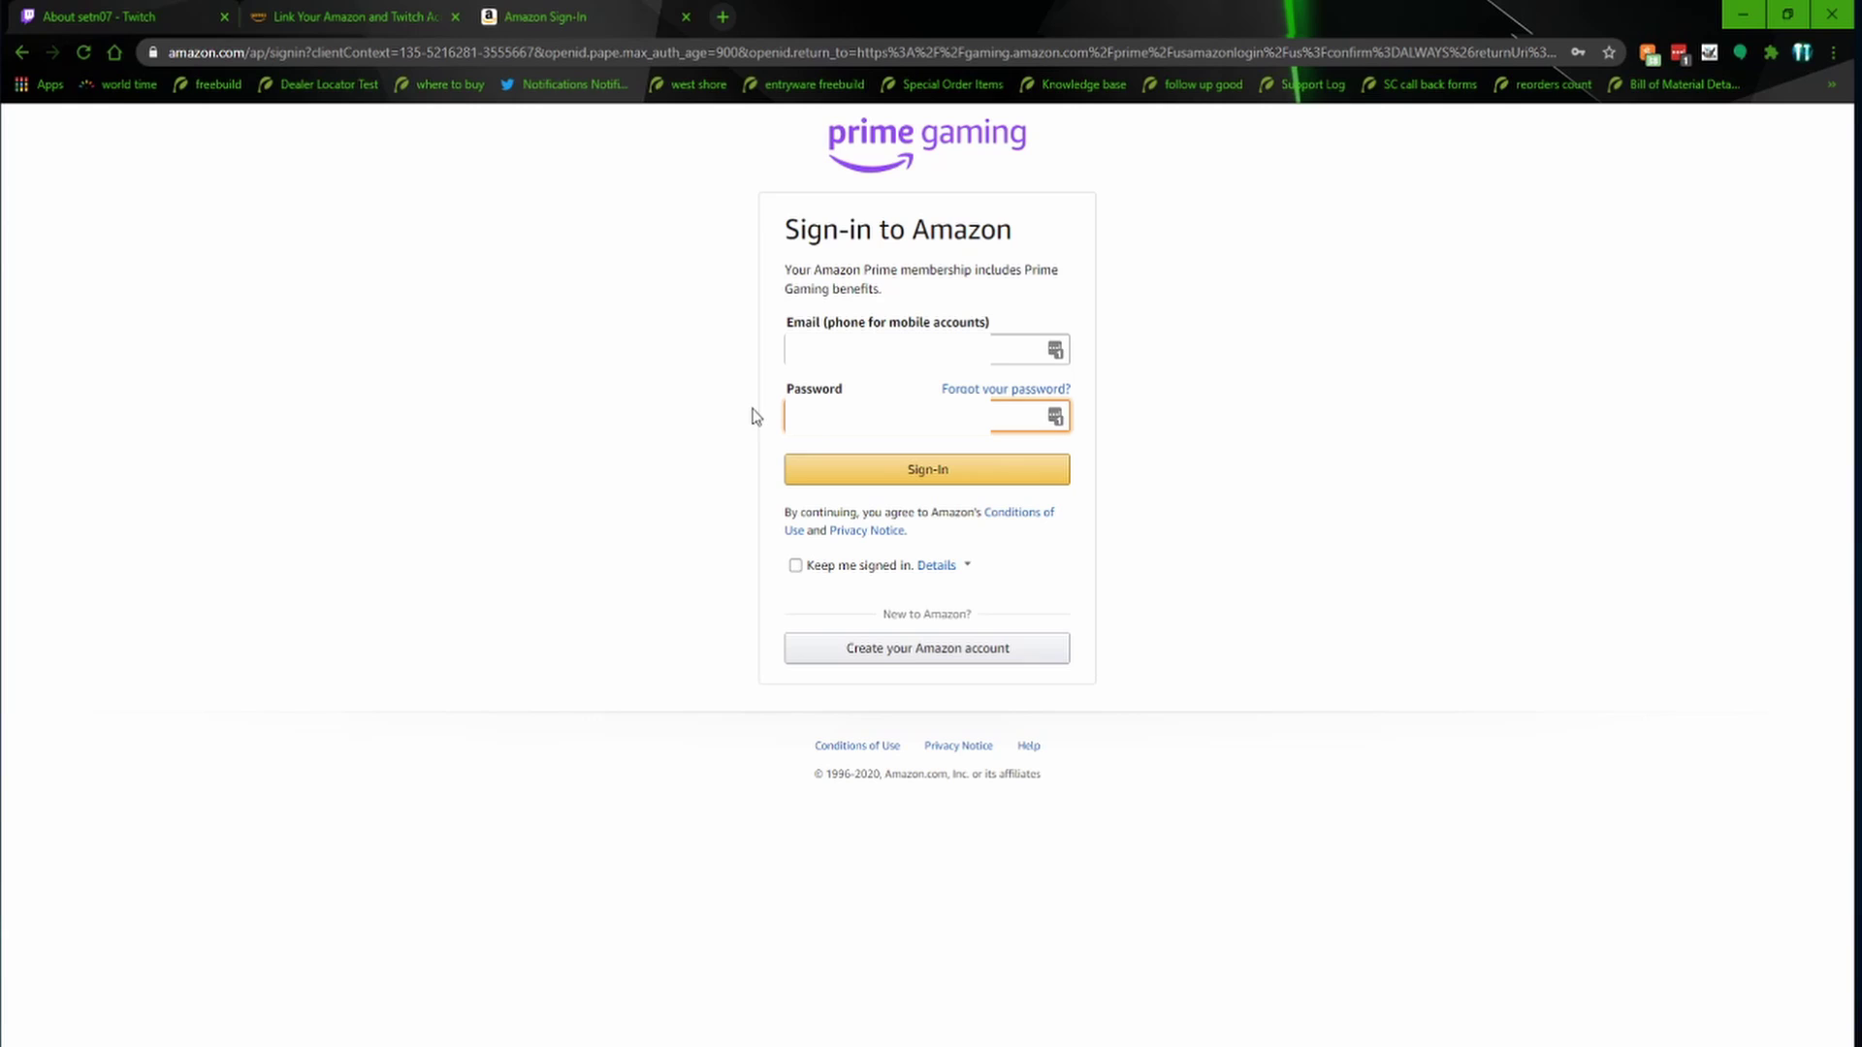
pyautogui.click(943, 479)
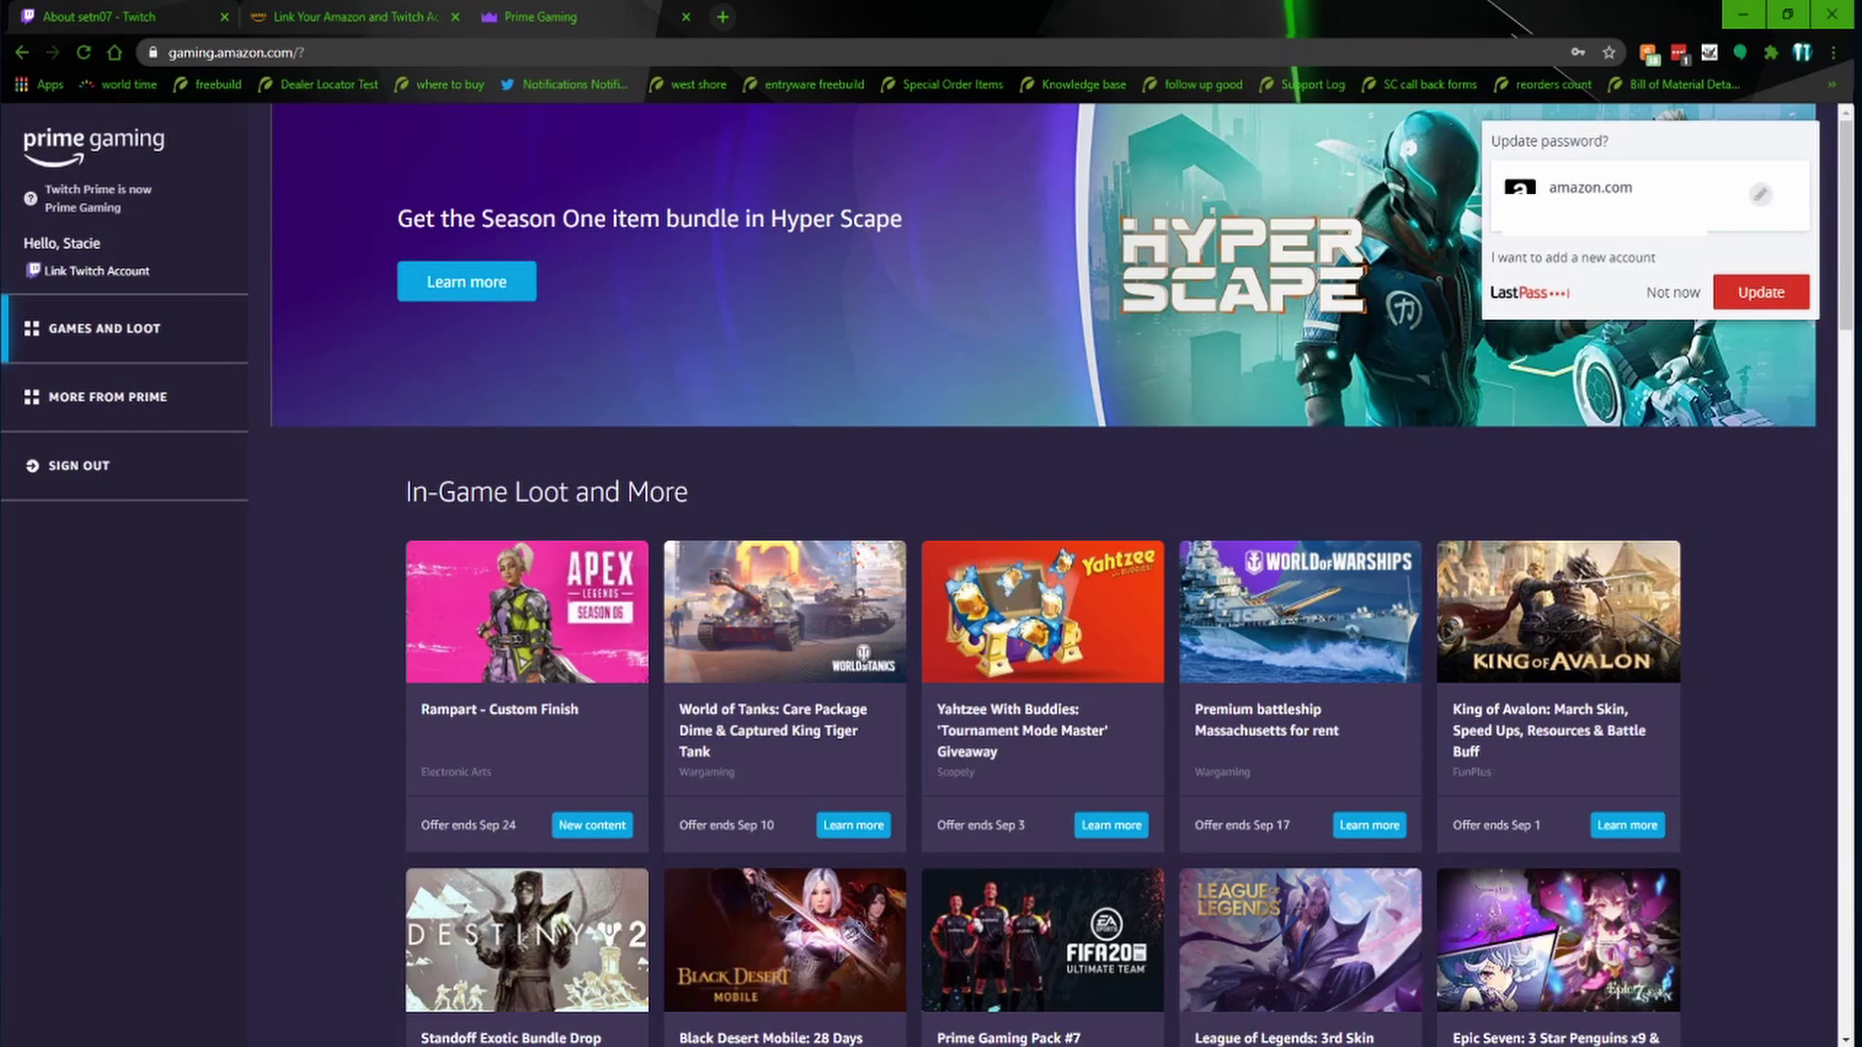
# - Decline the LastPass prompt to update the saved password
pyautogui.click(1673, 292)
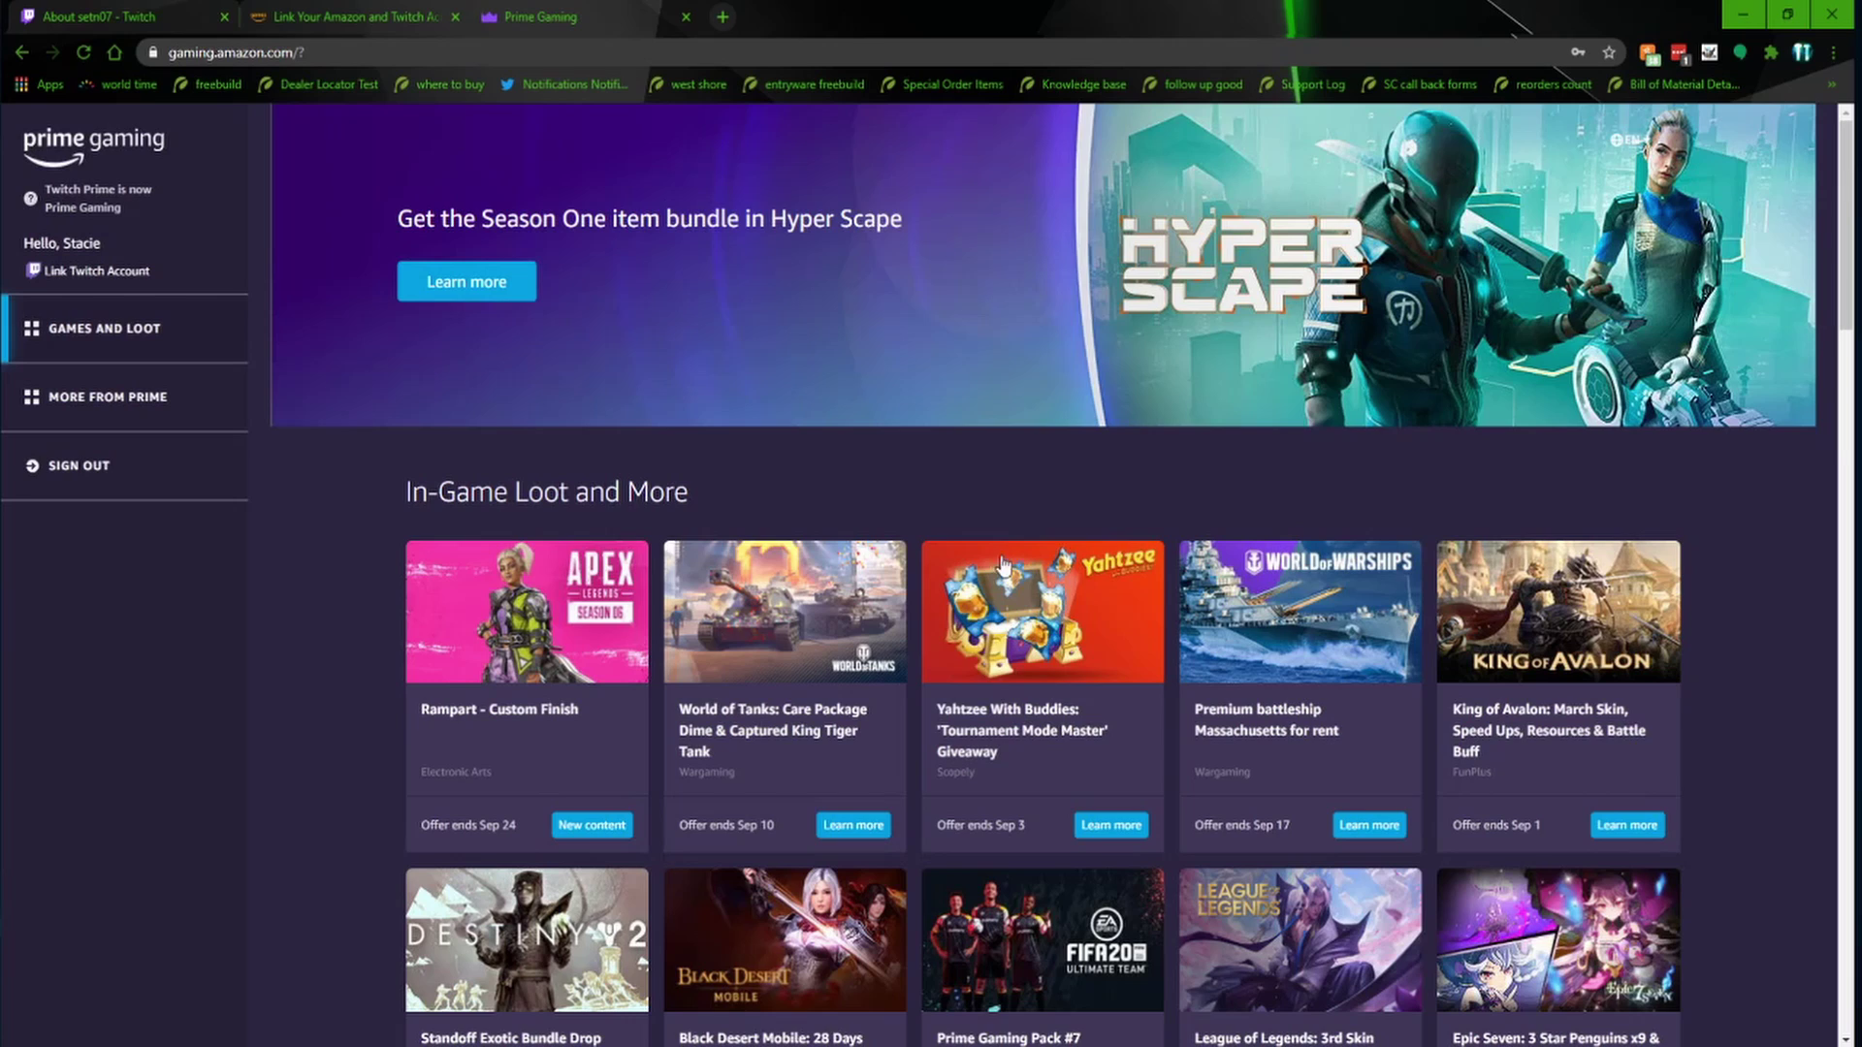
pyautogui.scroll(-3, 520, 440)
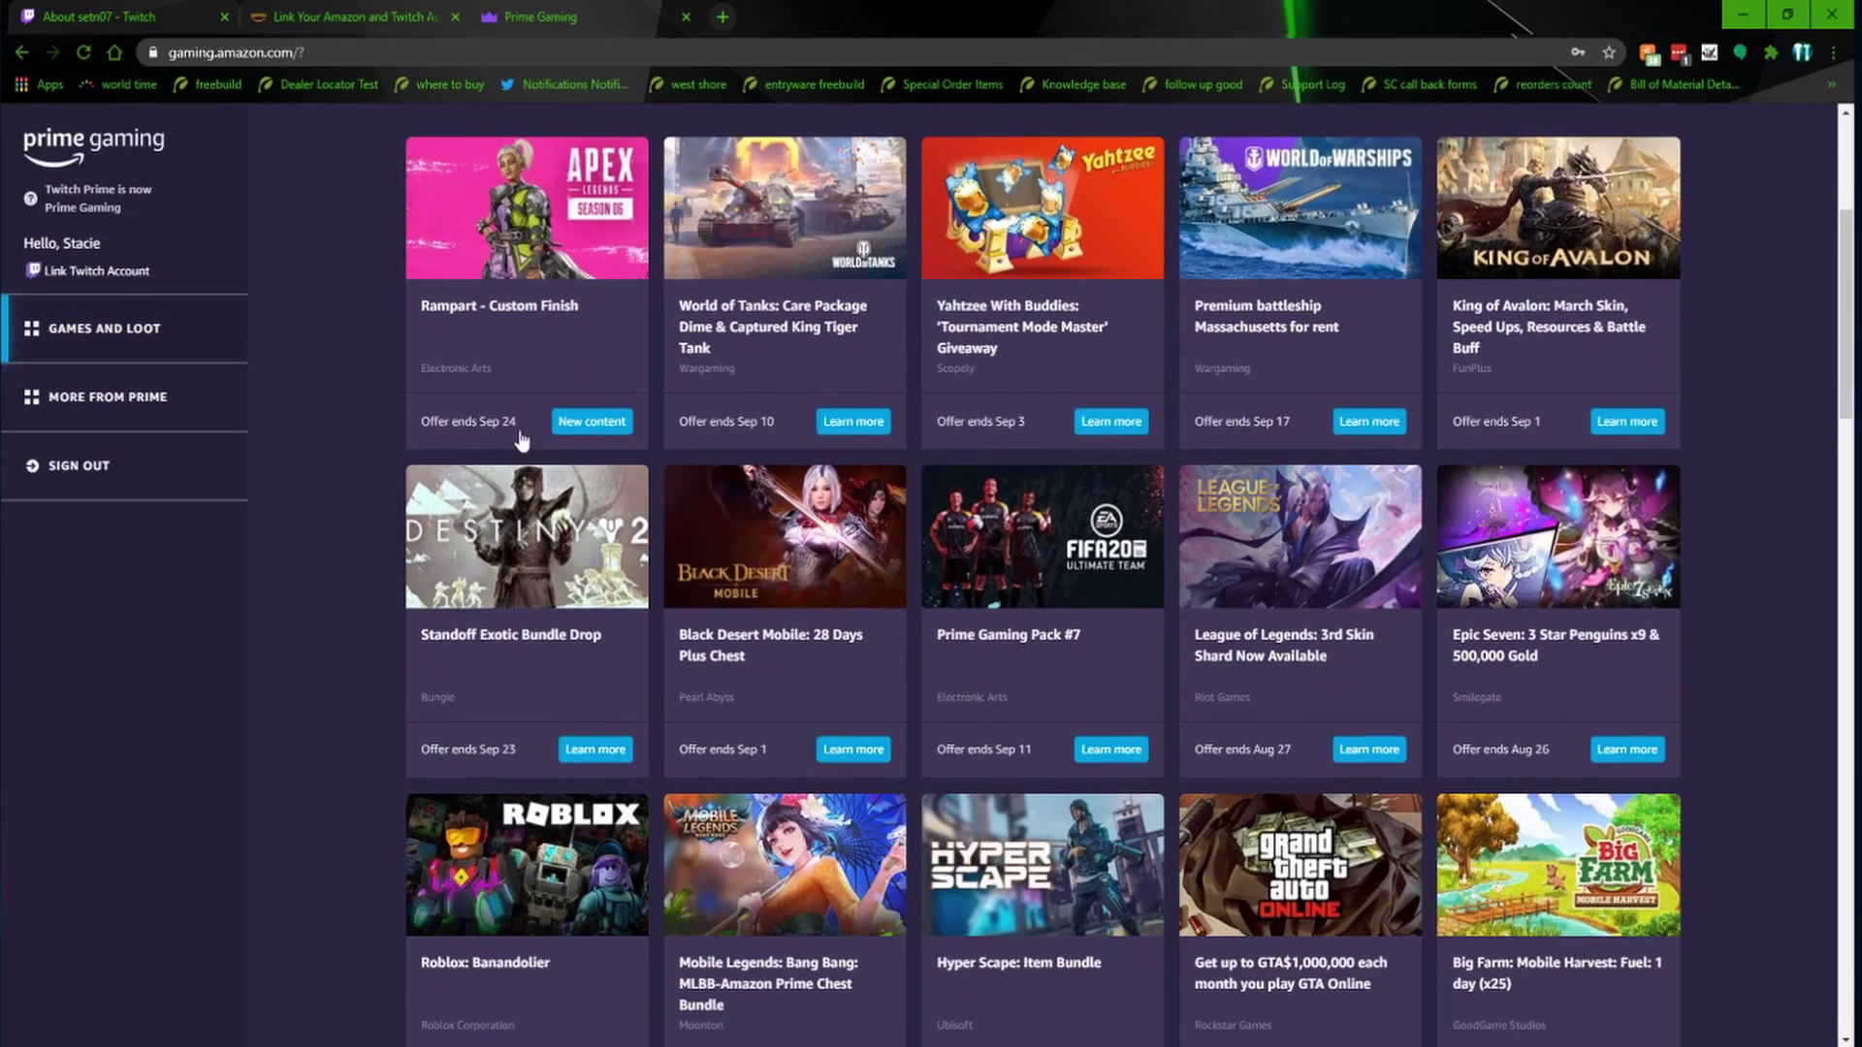
pyautogui.scroll(1, 511, 517)
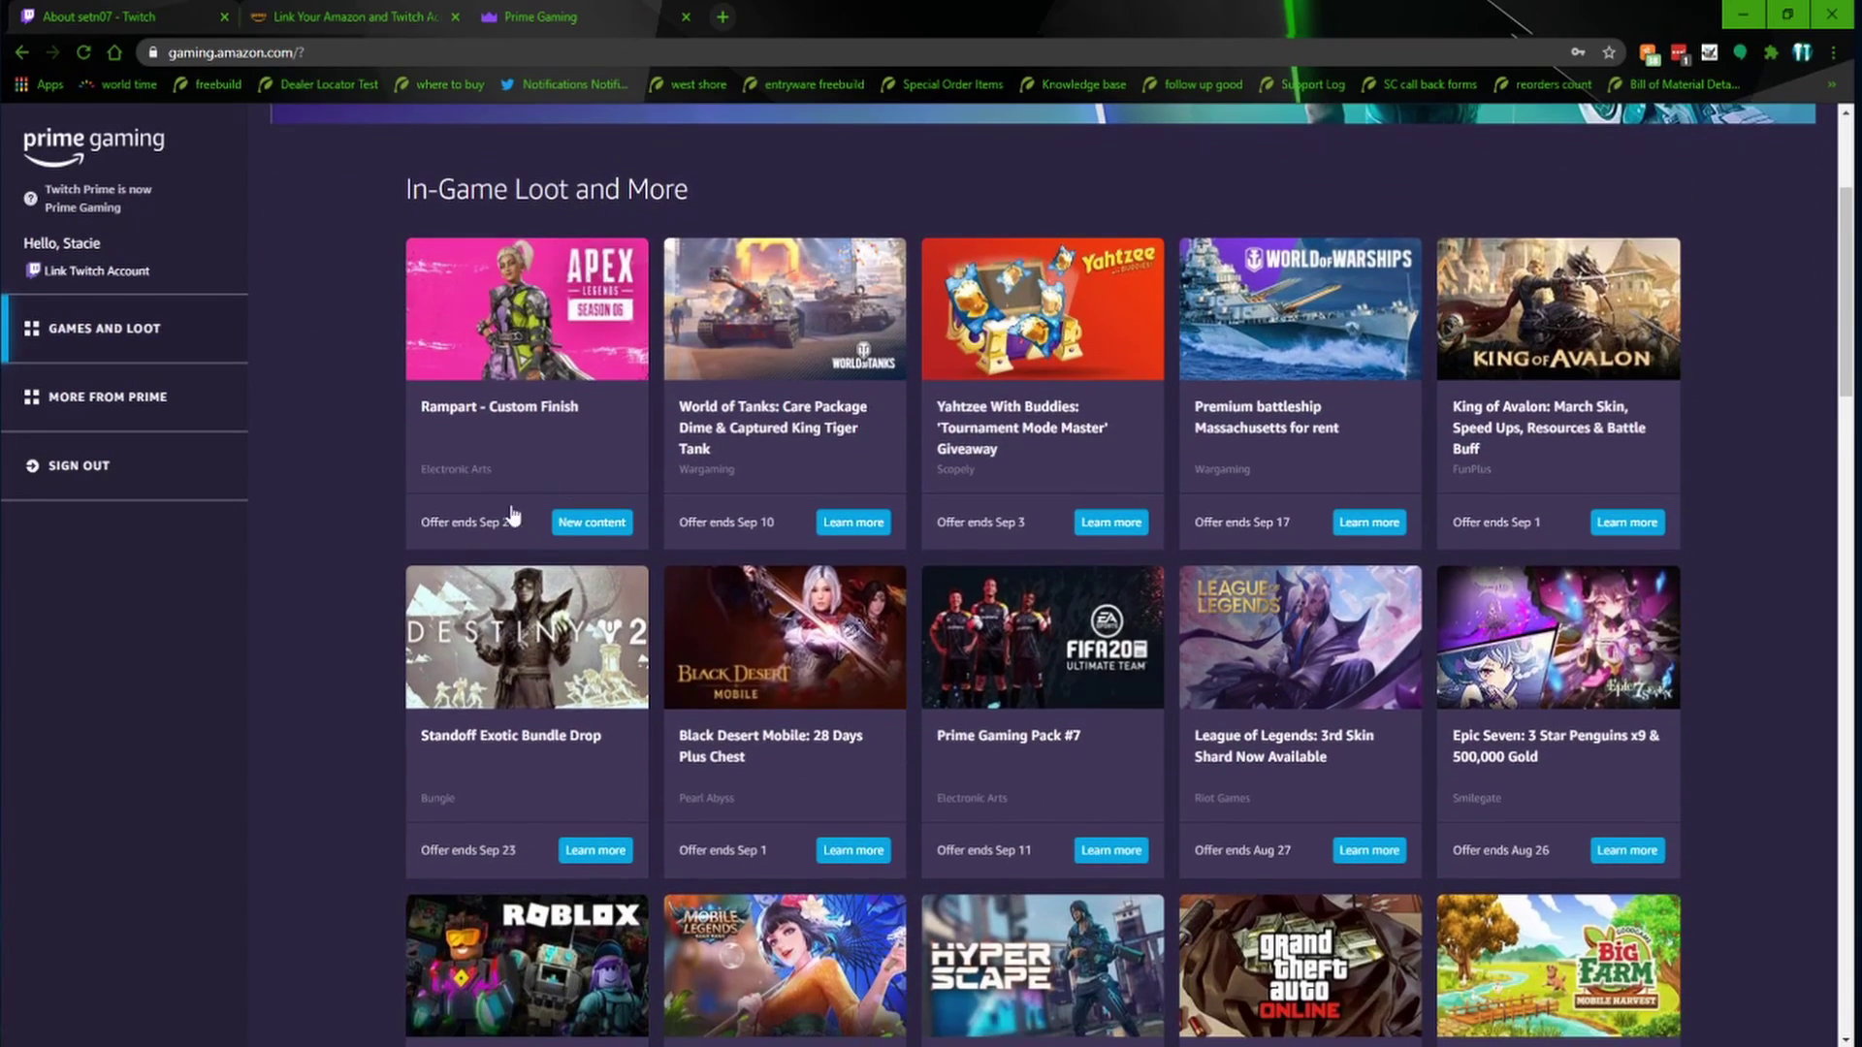
pyautogui.scroll(2, 1044, 540)
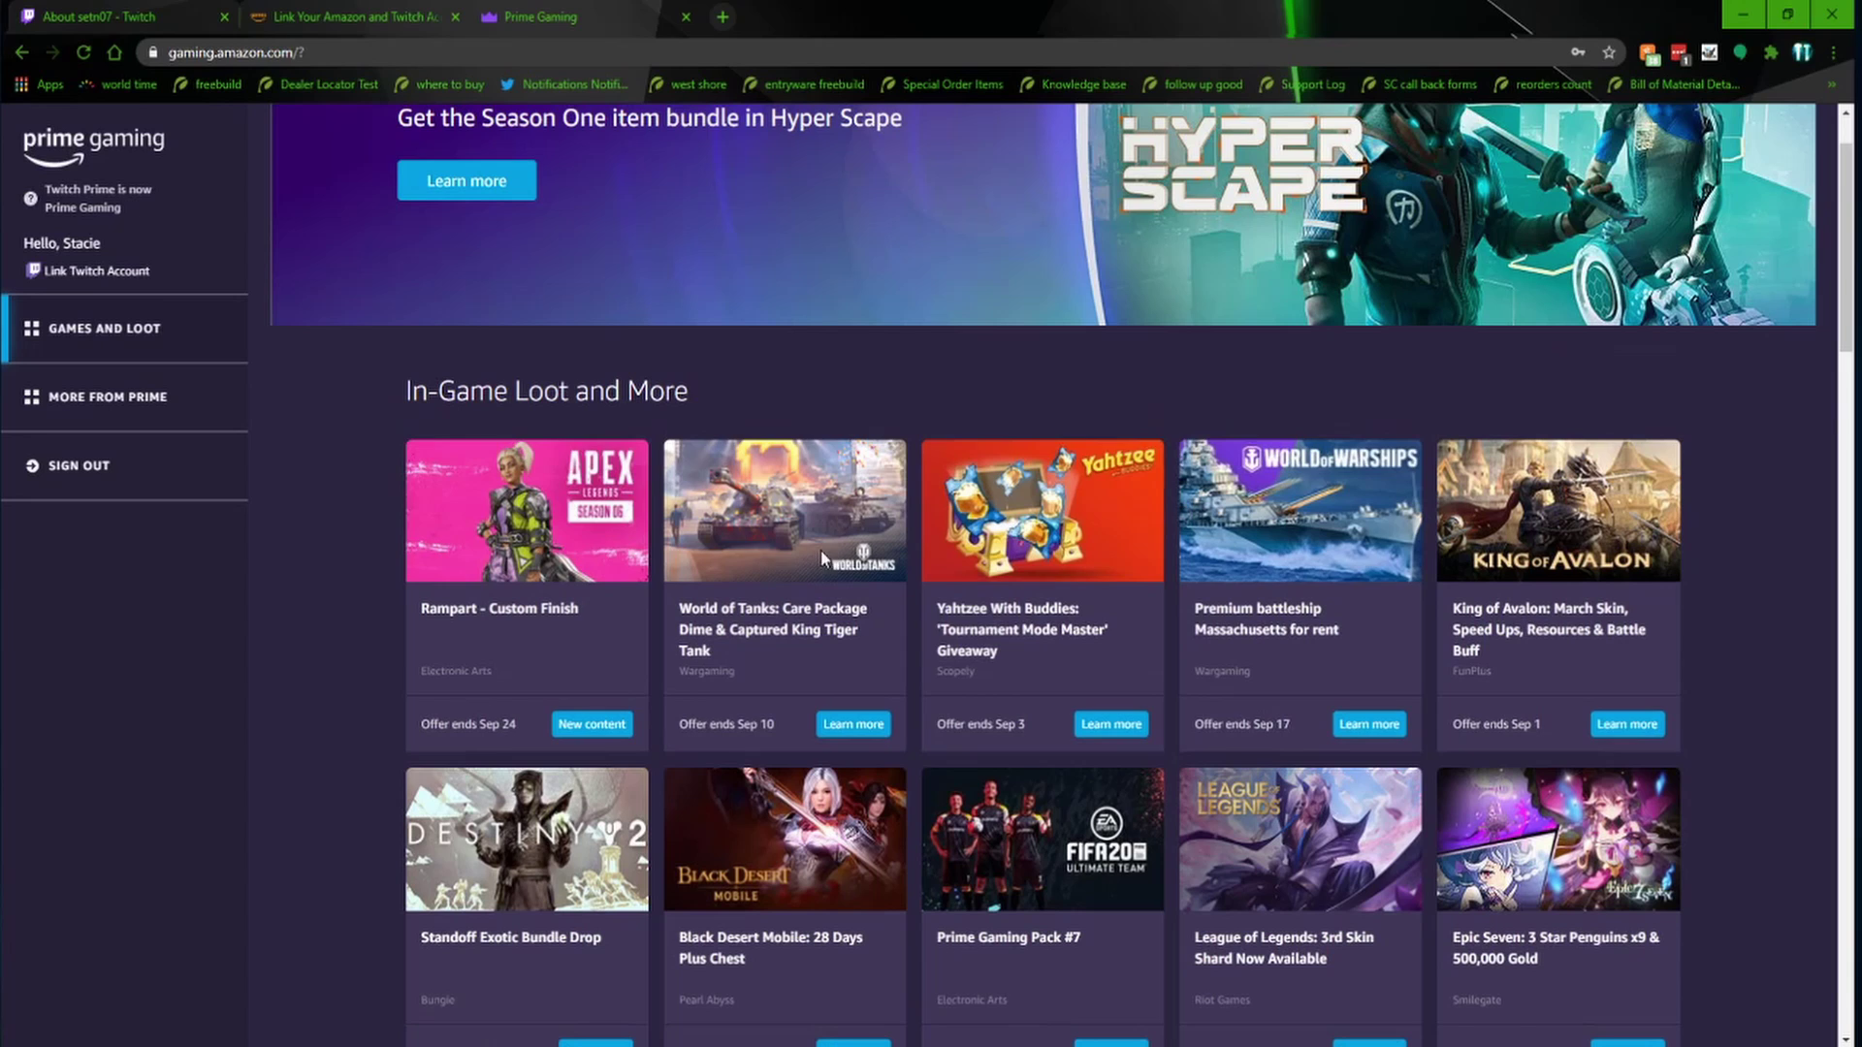
pyautogui.scroll(-1, 1449, 817)
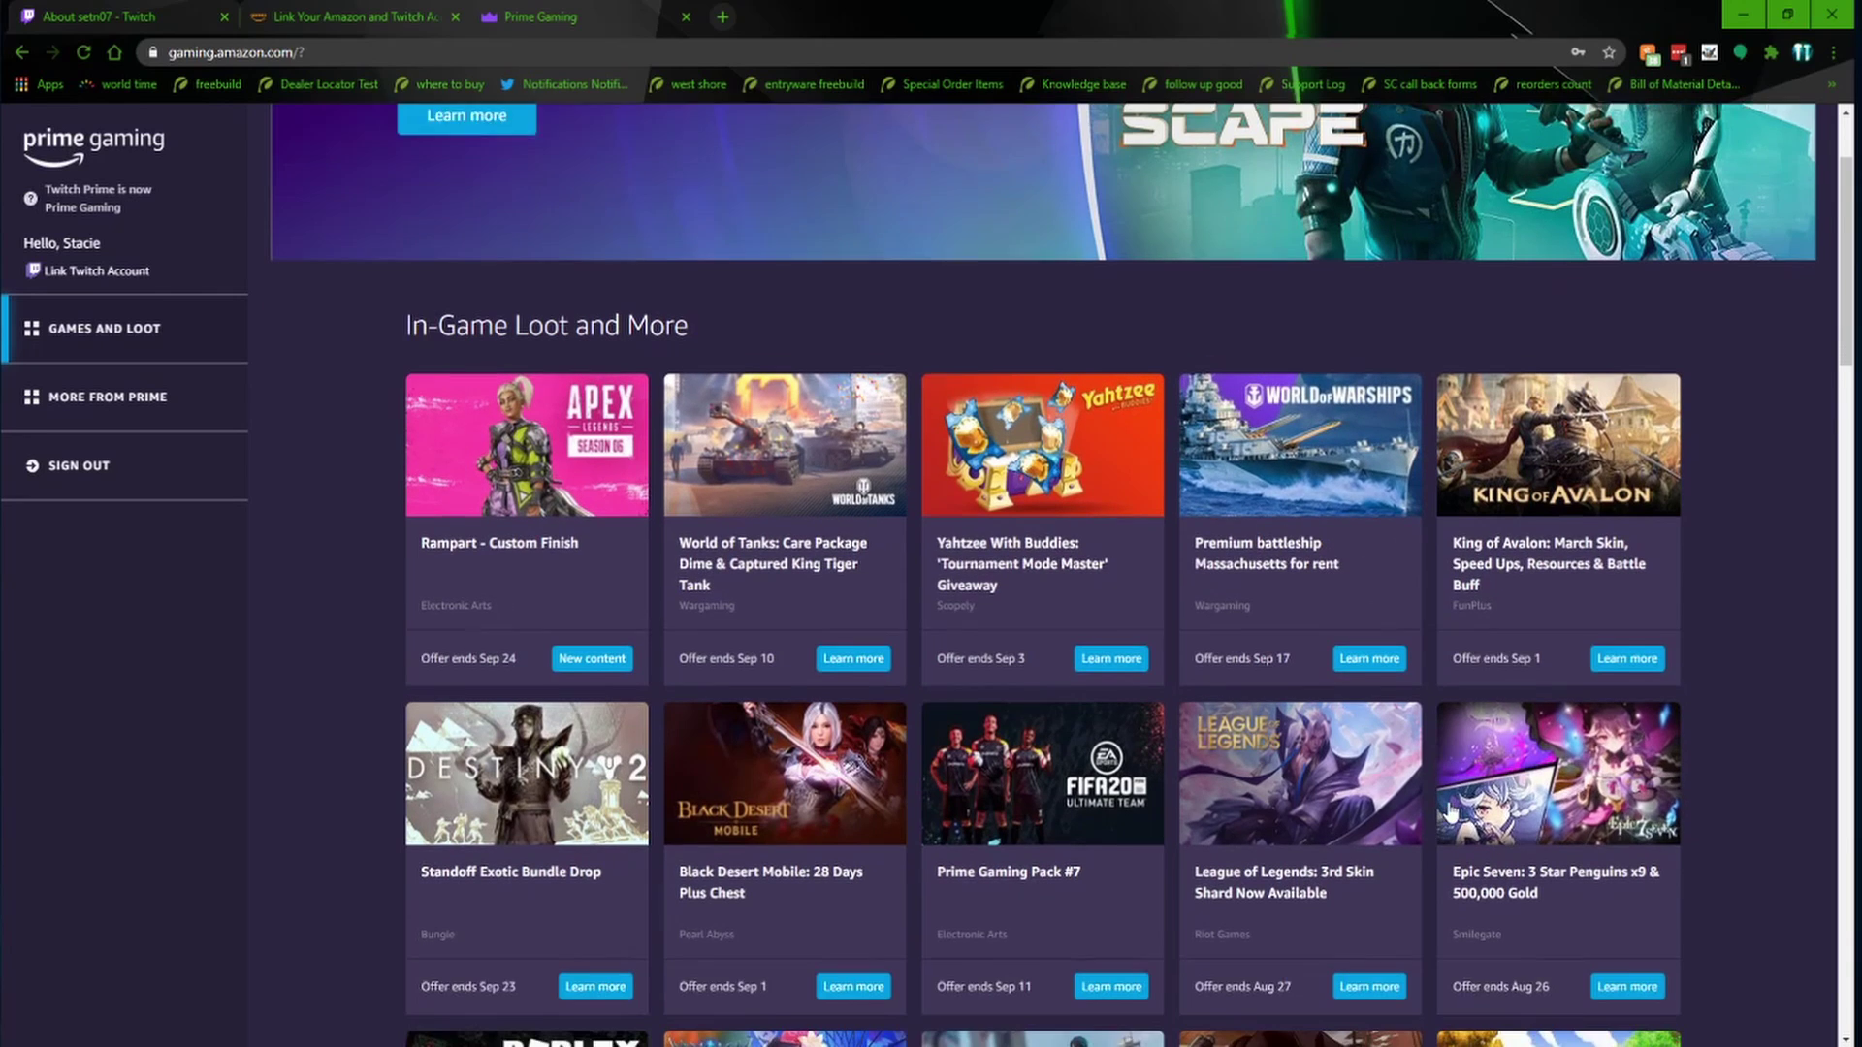
pyautogui.scroll(-1, 1569, 790)
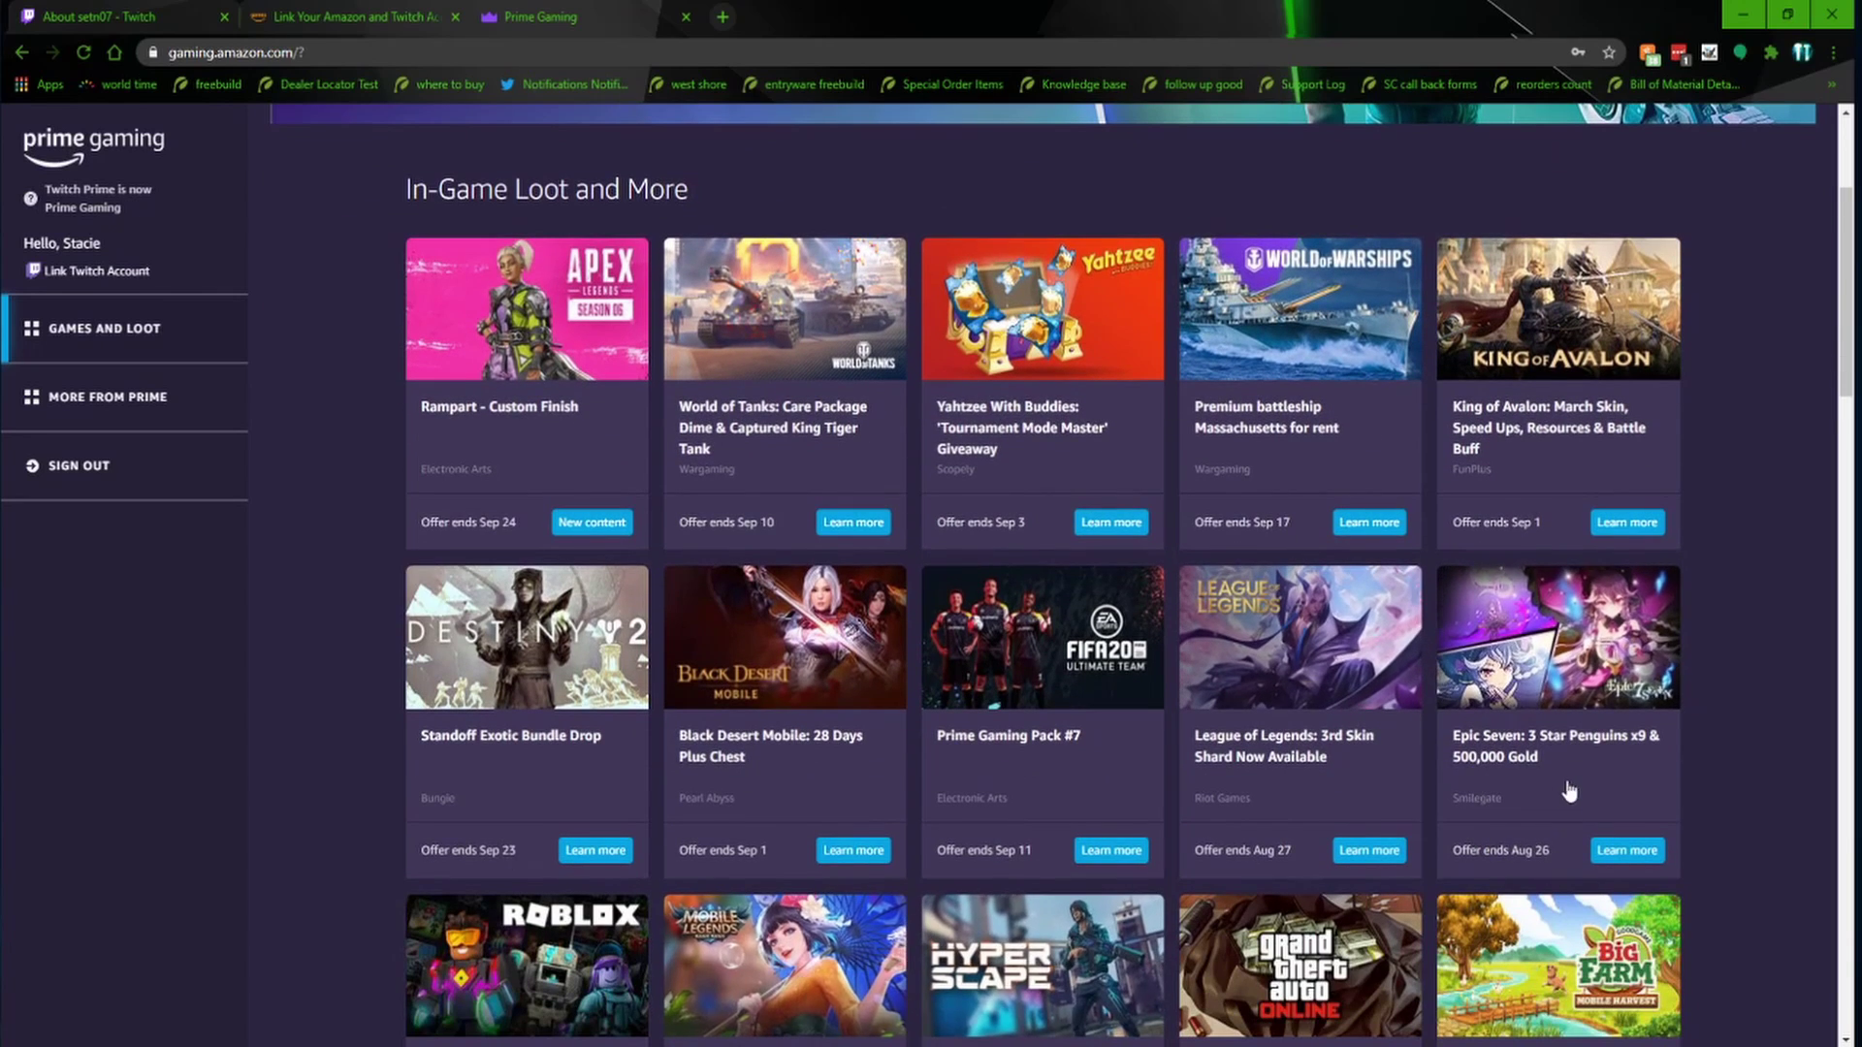
pyautogui.scroll(2, 1568, 790)
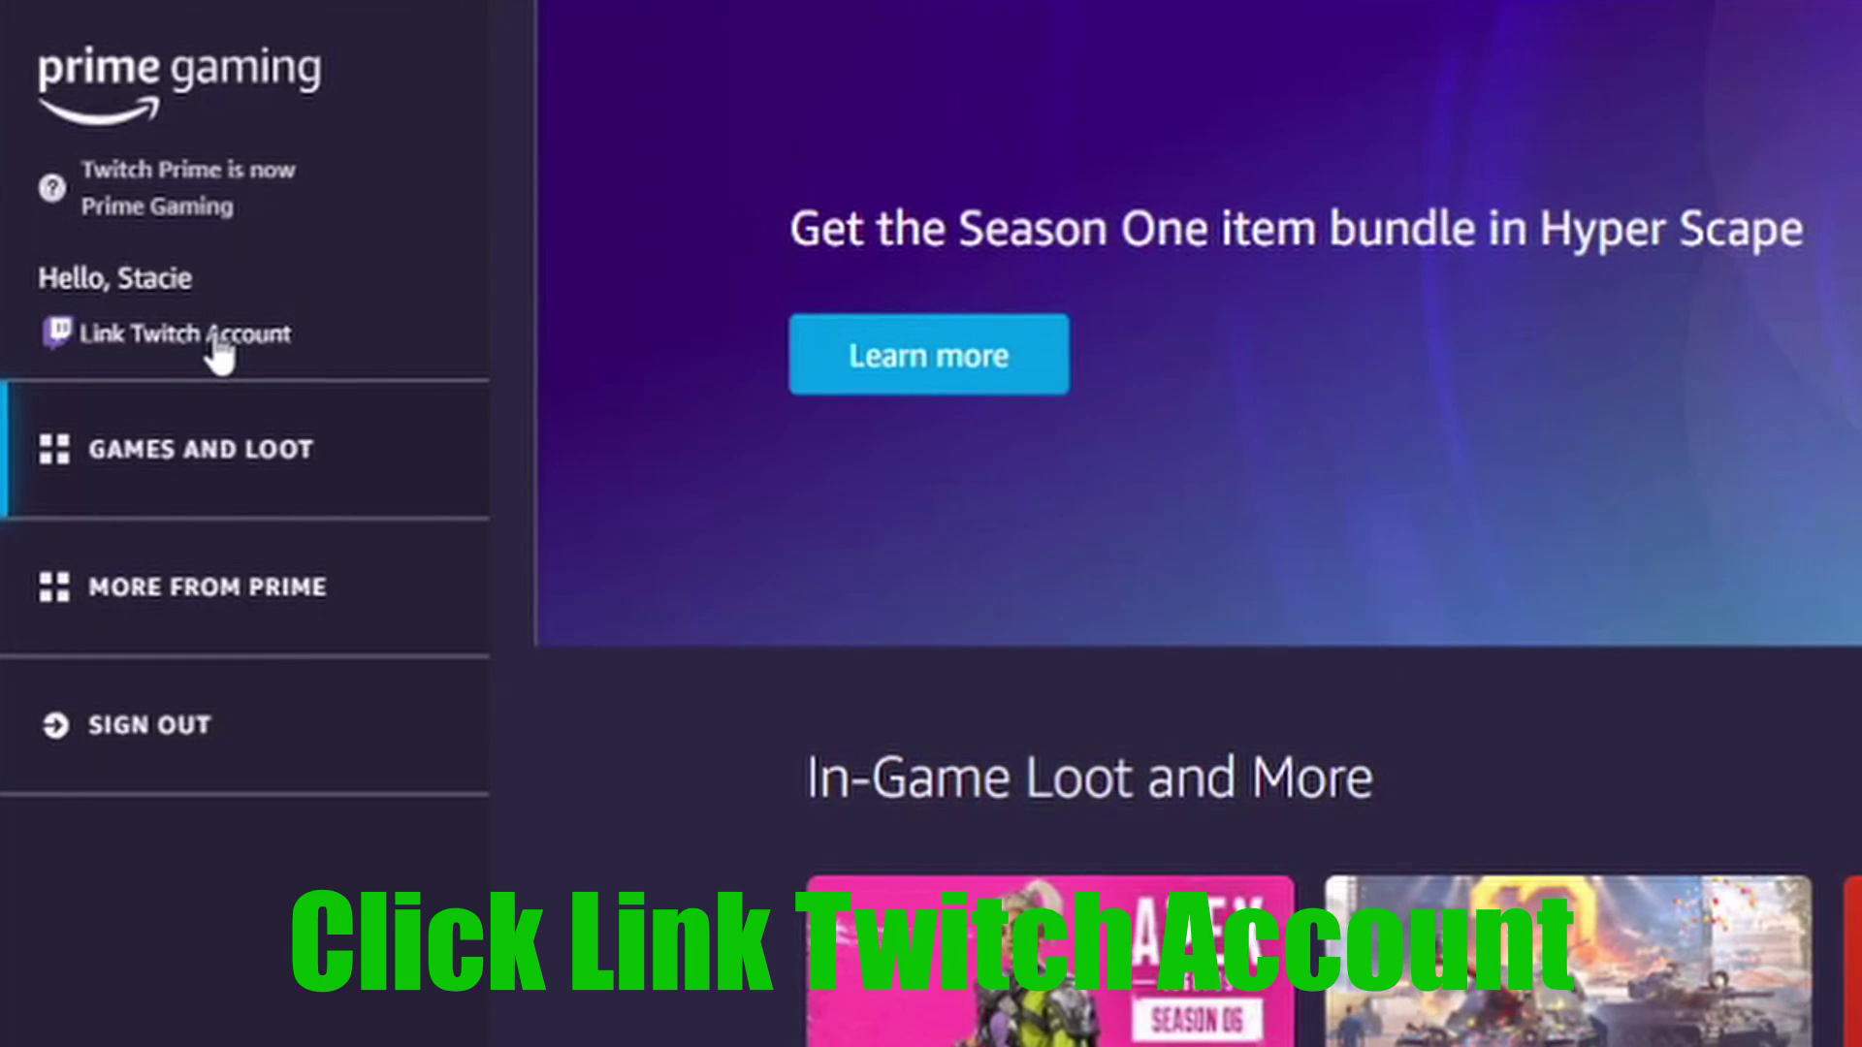
# - Link the Amazon account to the Twitch account setn07 and confirm the link
pyautogui.click(221, 339)
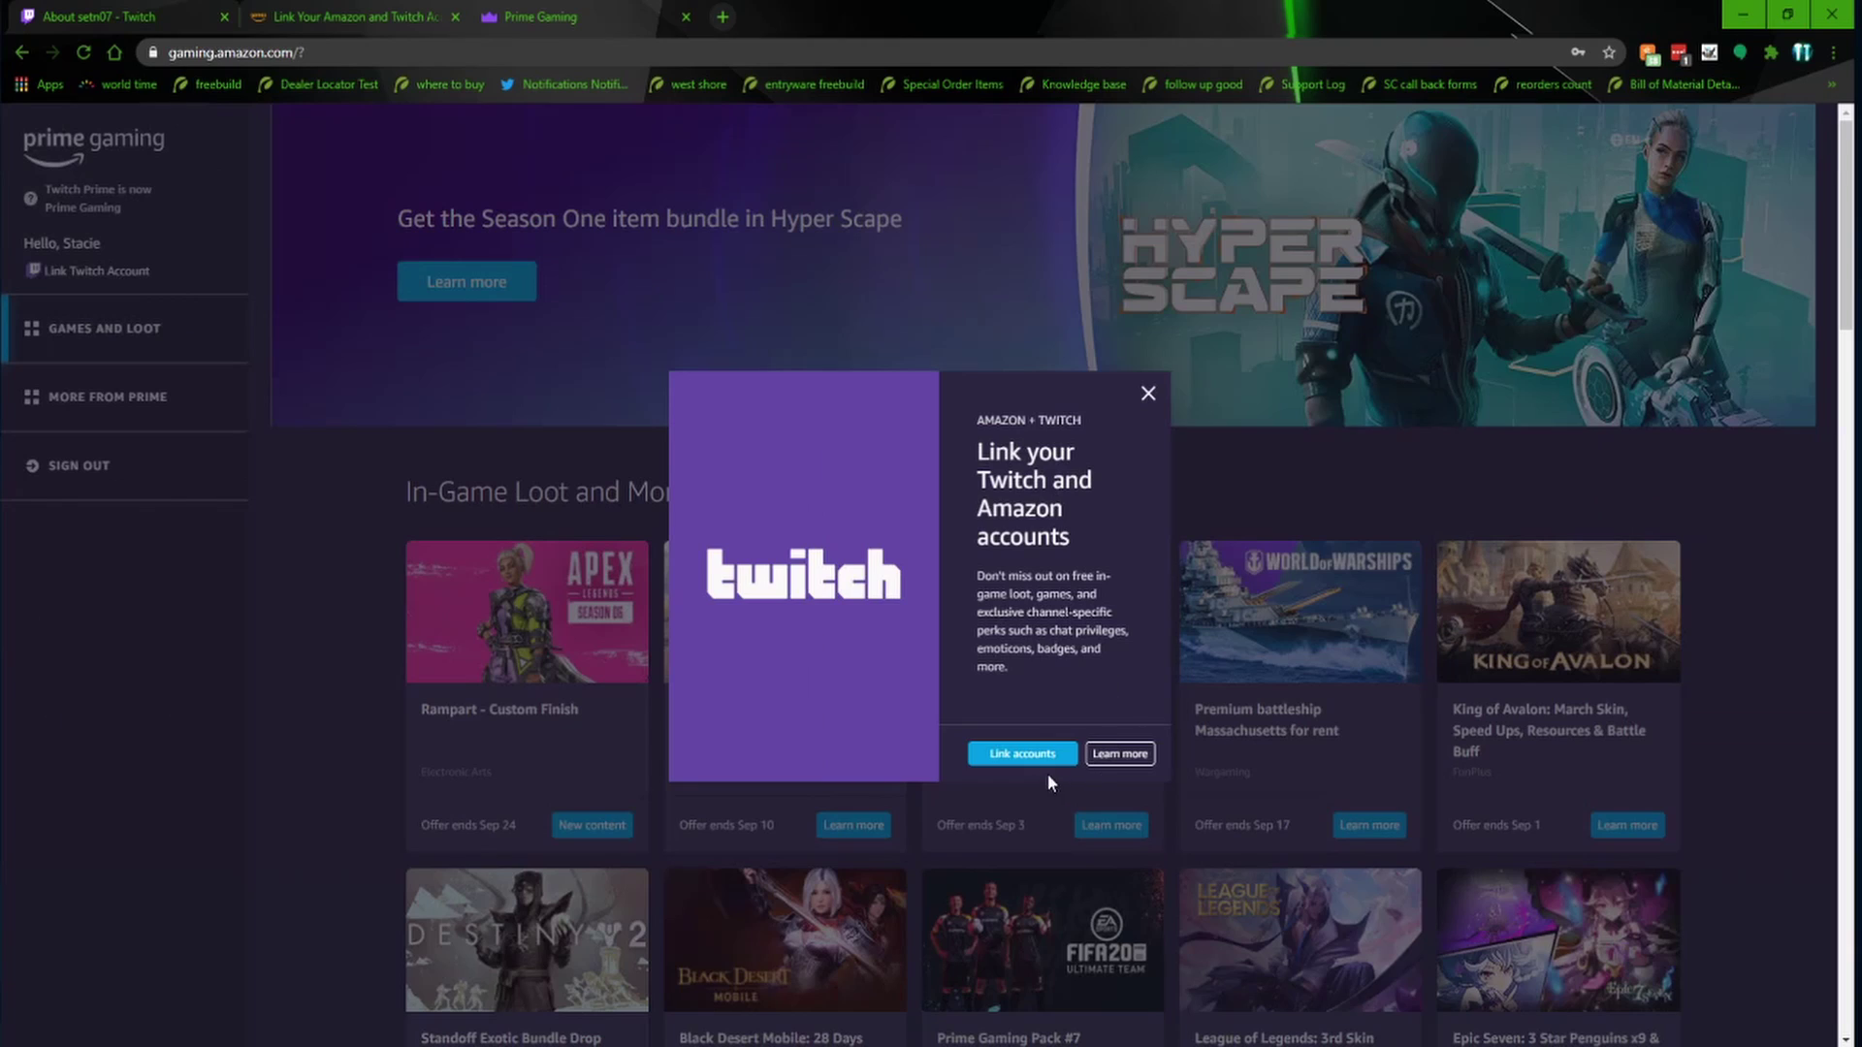
pyautogui.click(991, 756)
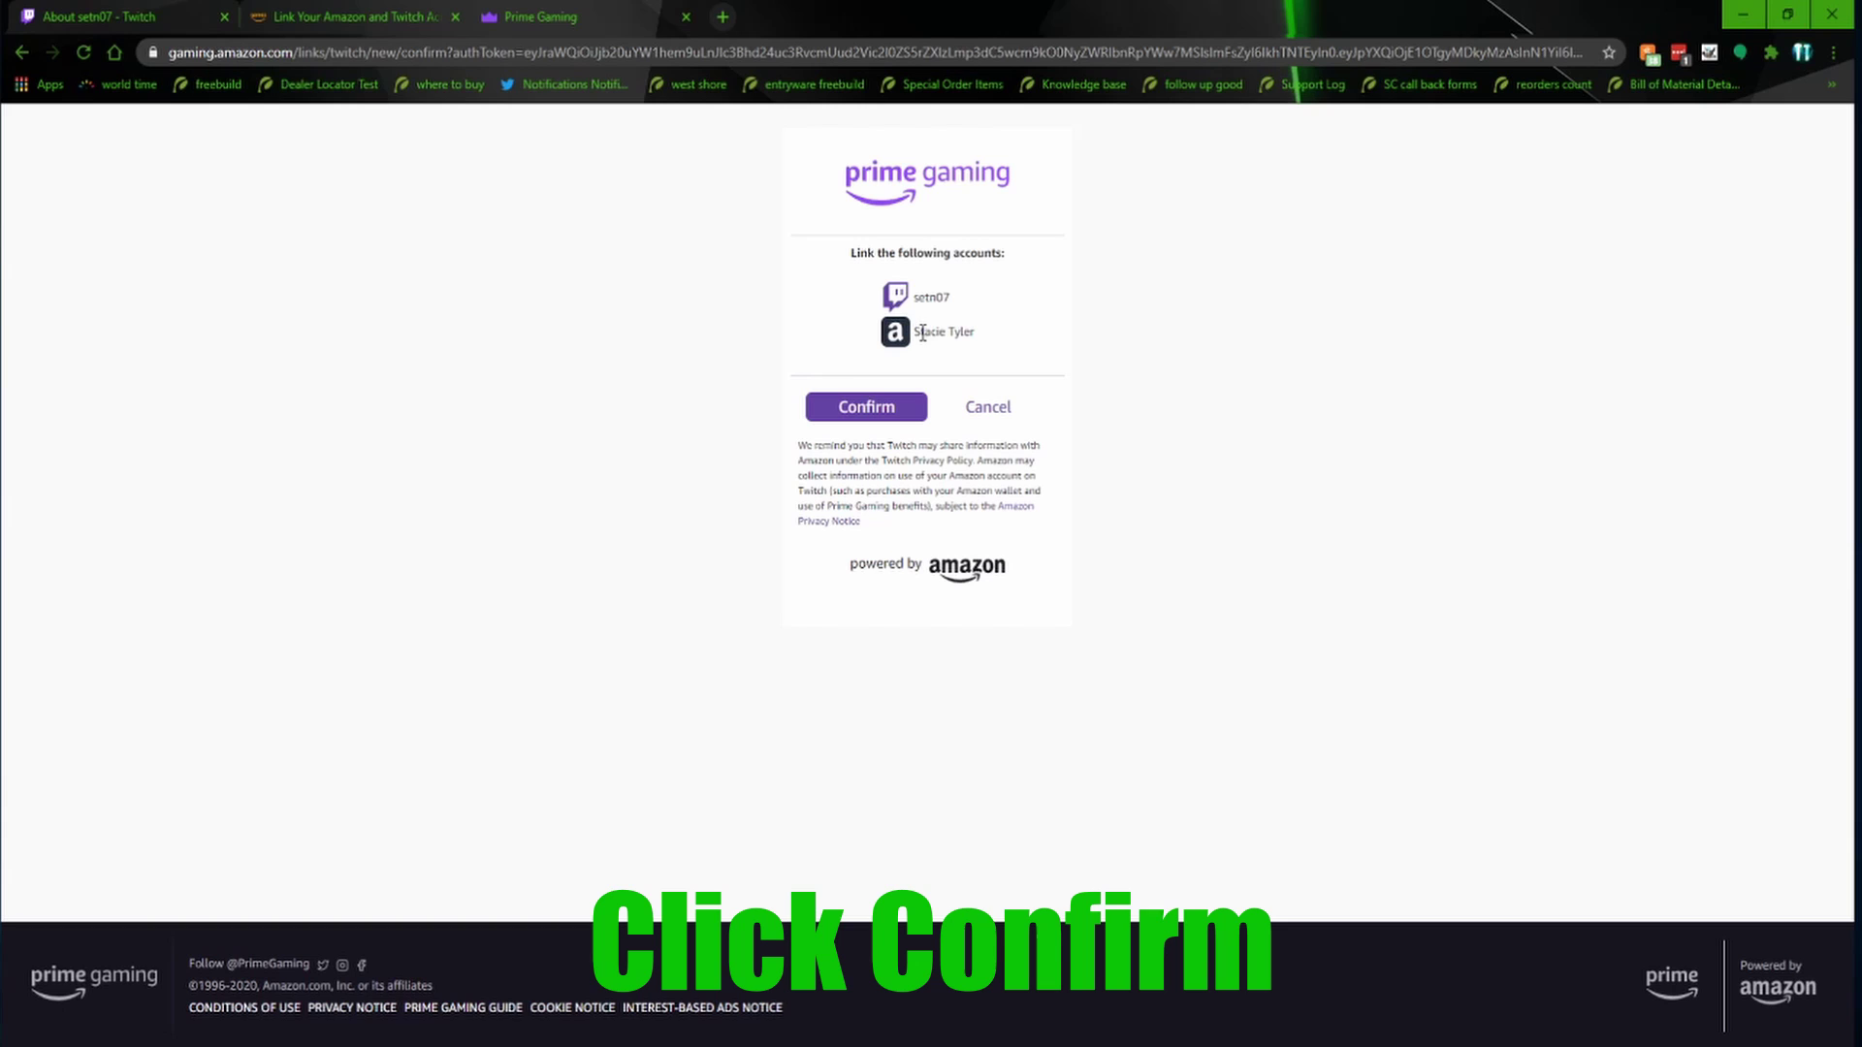
pyautogui.click(860, 413)
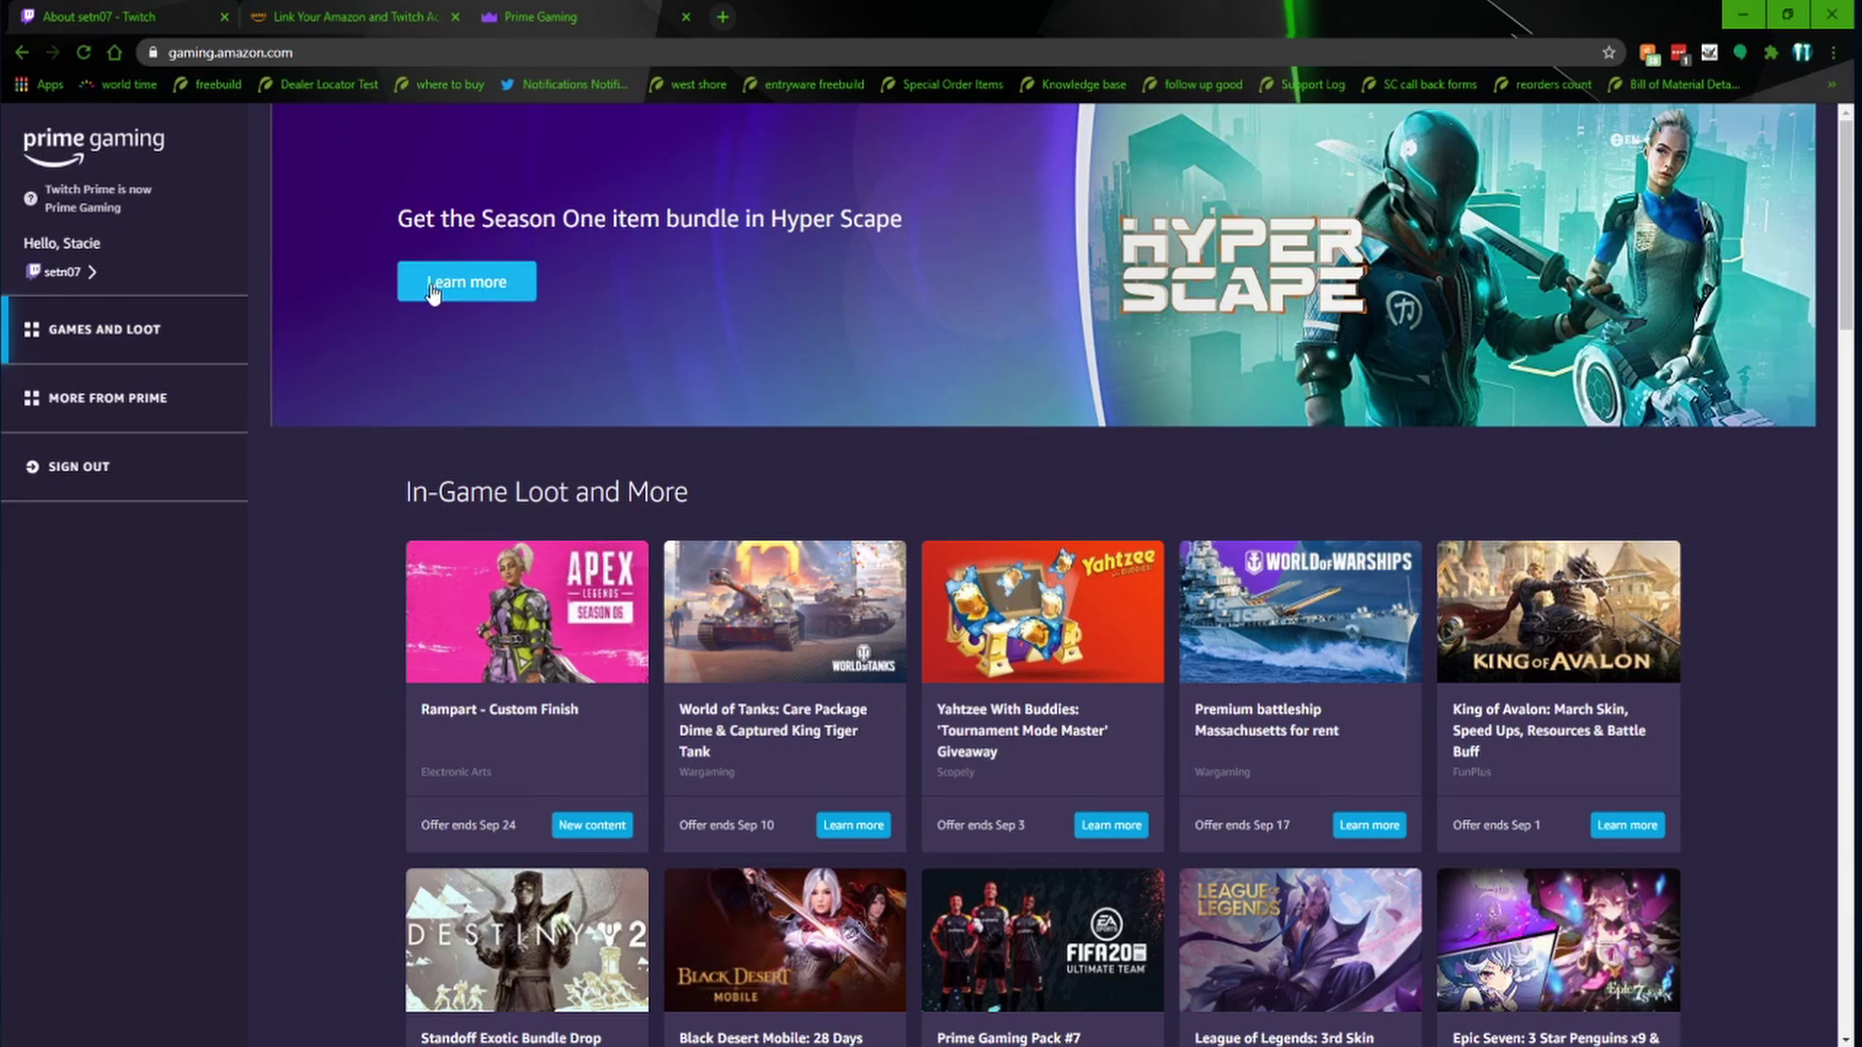
# - Return to the setn07 Twitch tab and go back to the channel's Home page
pyautogui.click(131, 21)
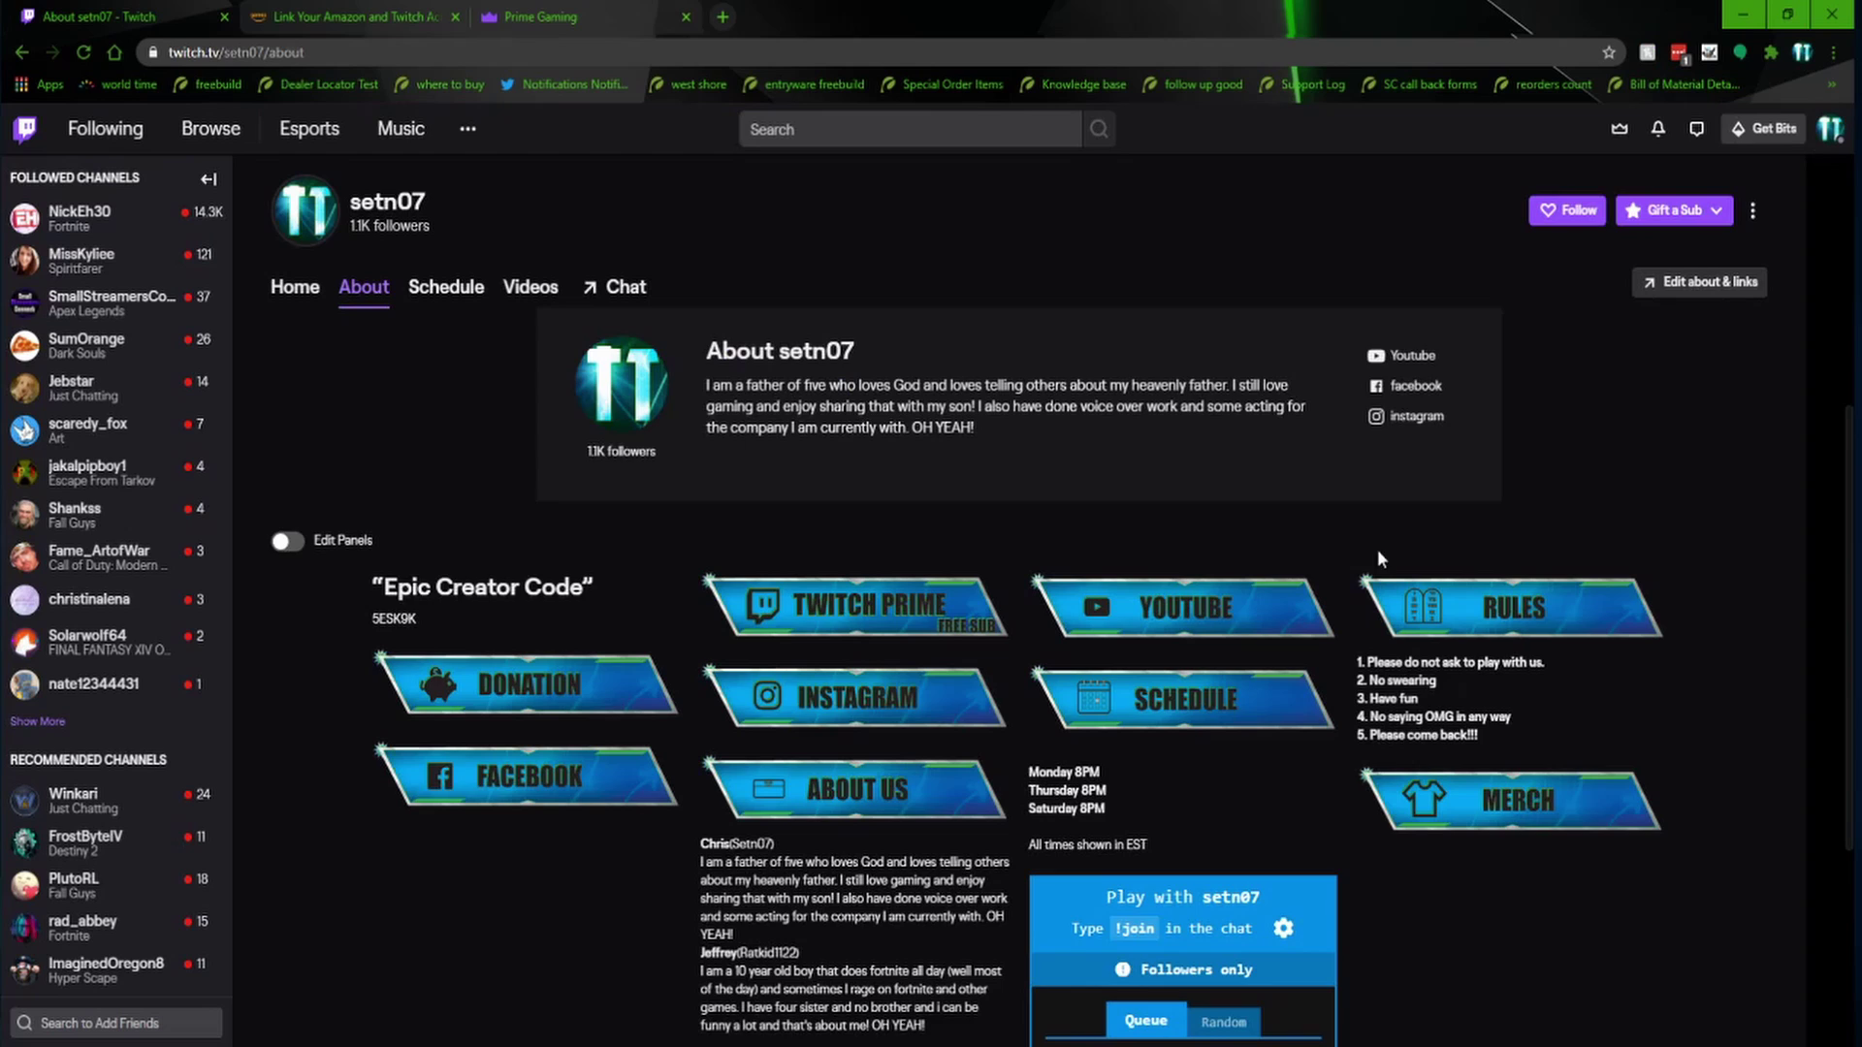
pyautogui.scroll(3, 1393, 768)
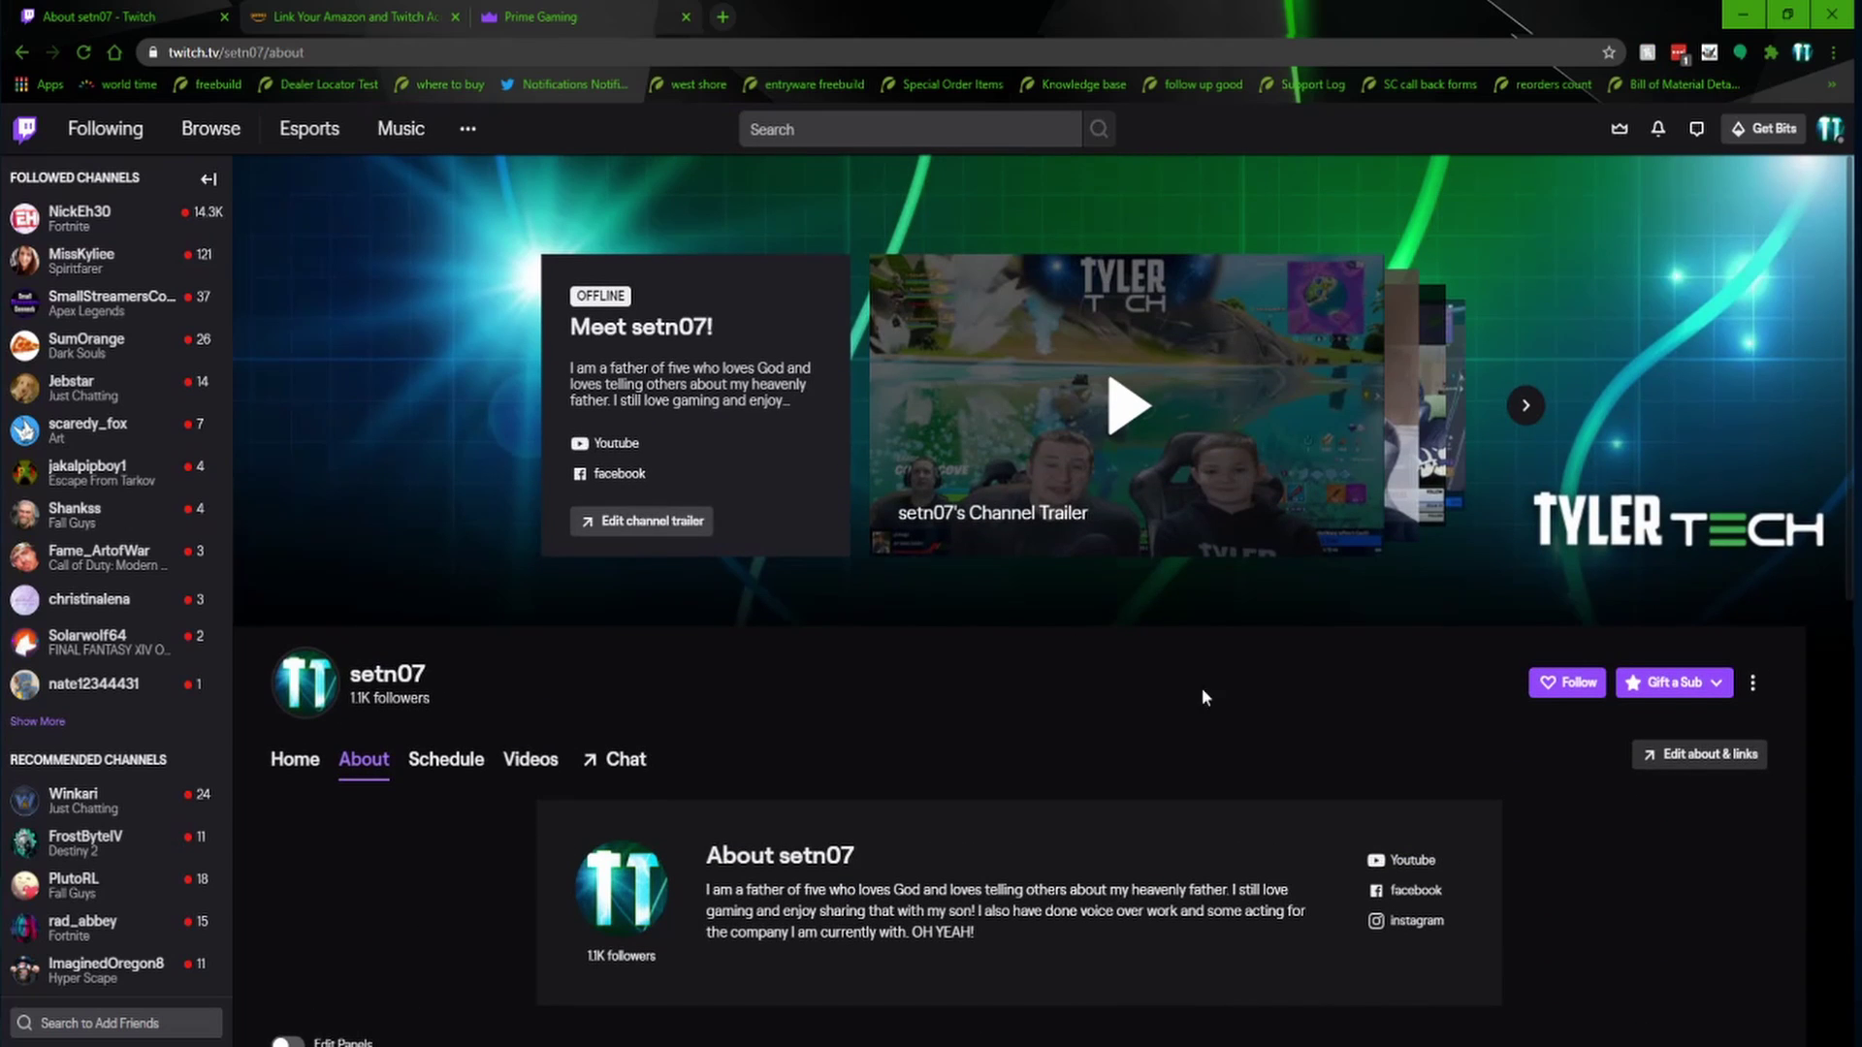
pyautogui.click(292, 764)
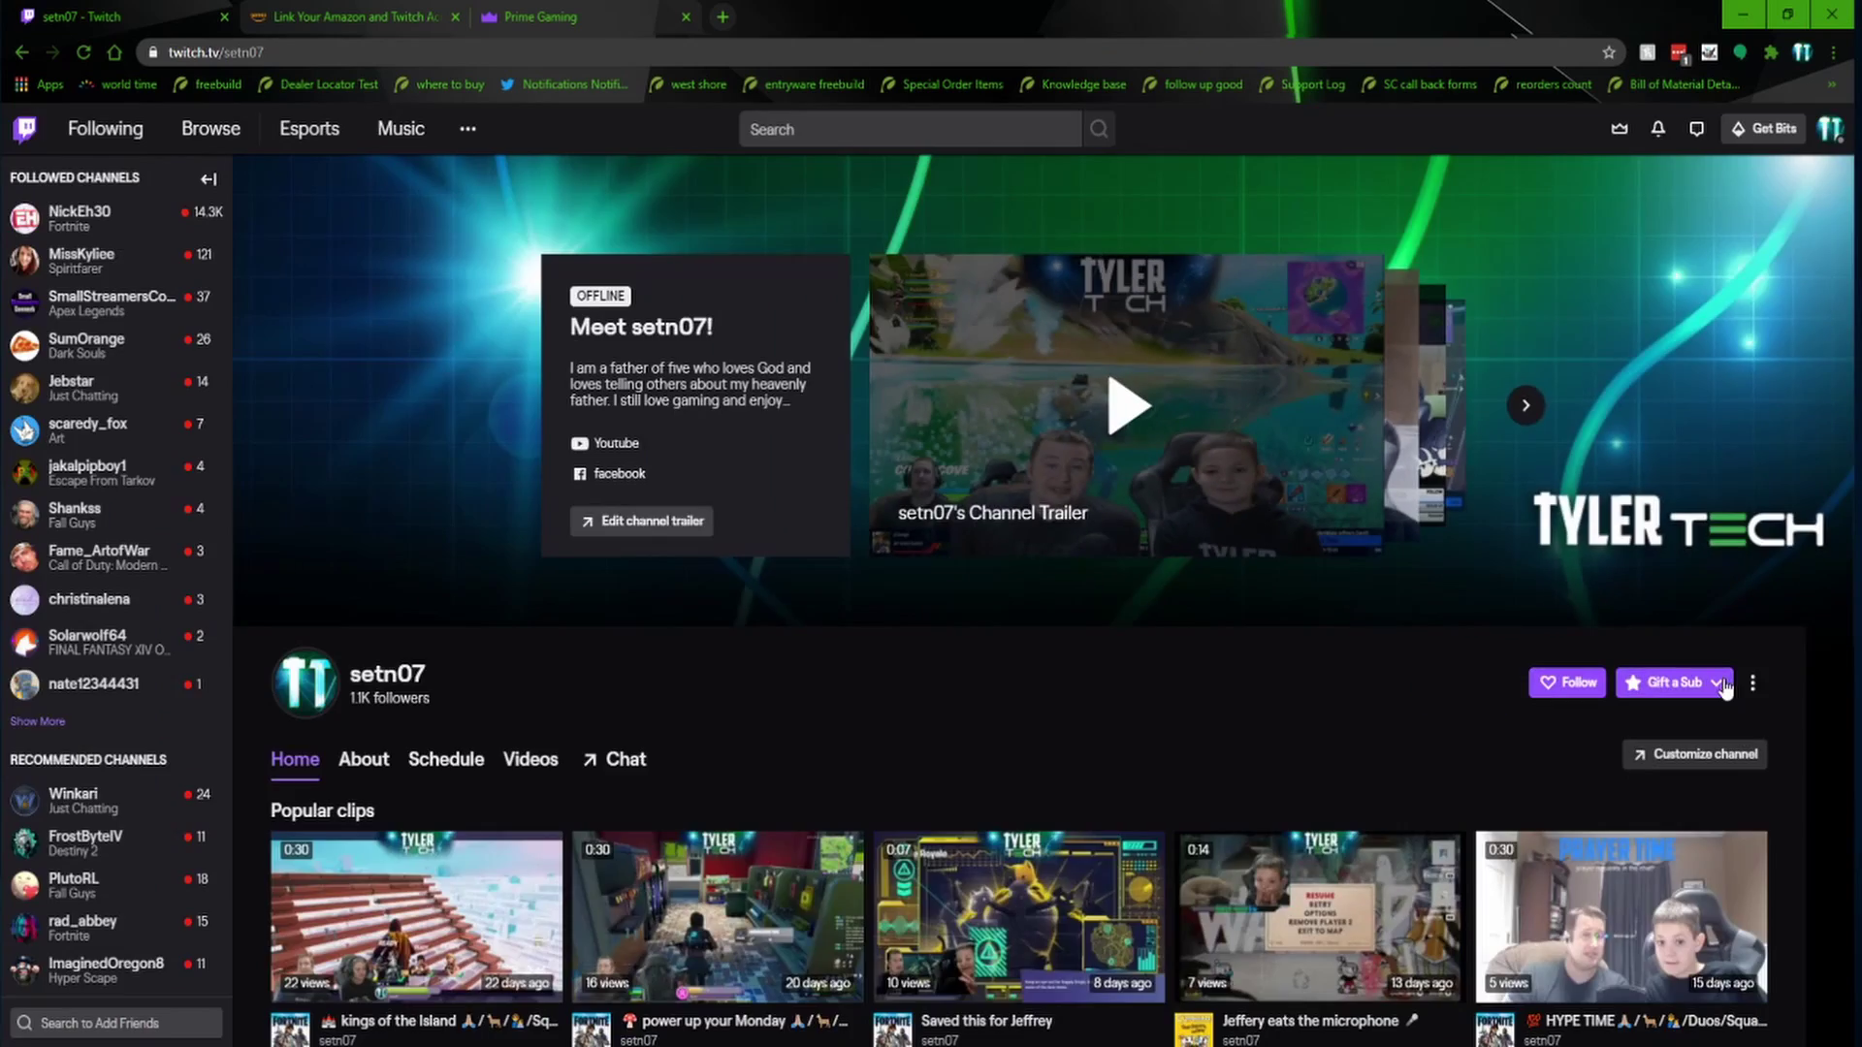
pyautogui.click(1706, 685)
pyautogui.scroll(-4, 1042, 698)
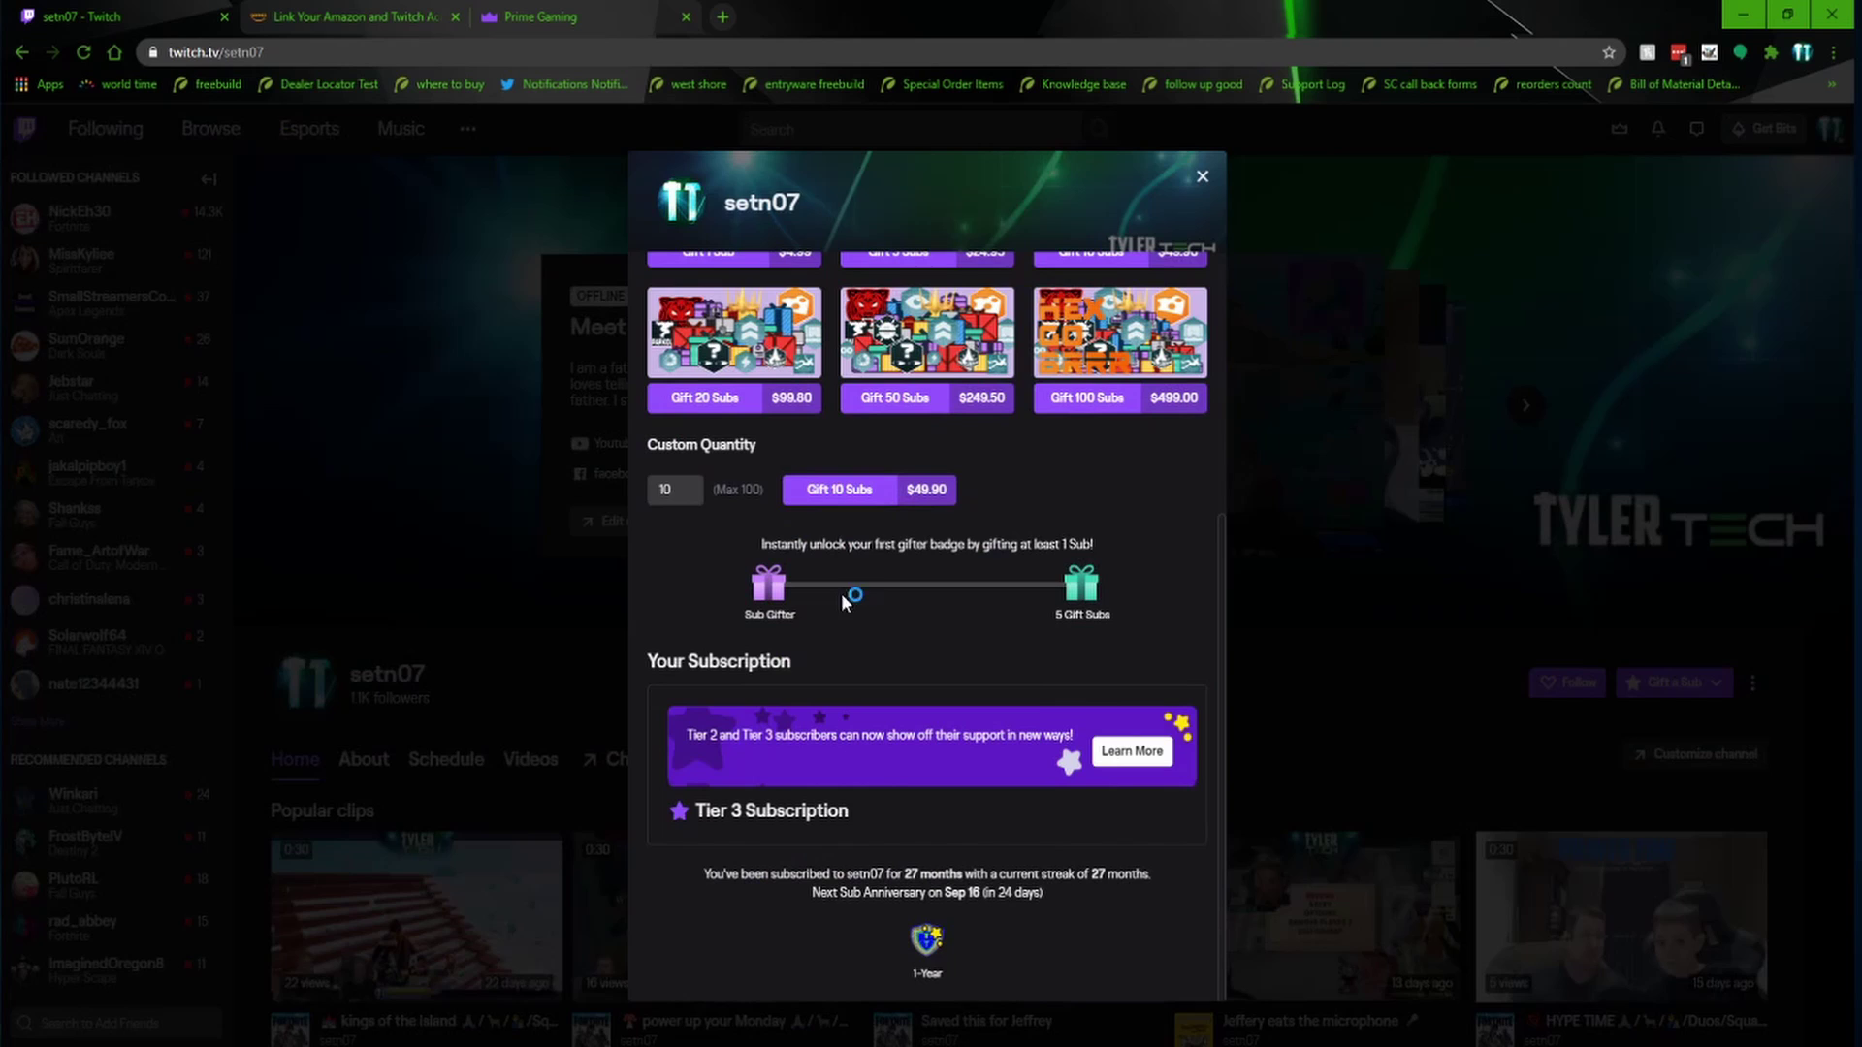
pyautogui.scroll(3, 1035, 755)
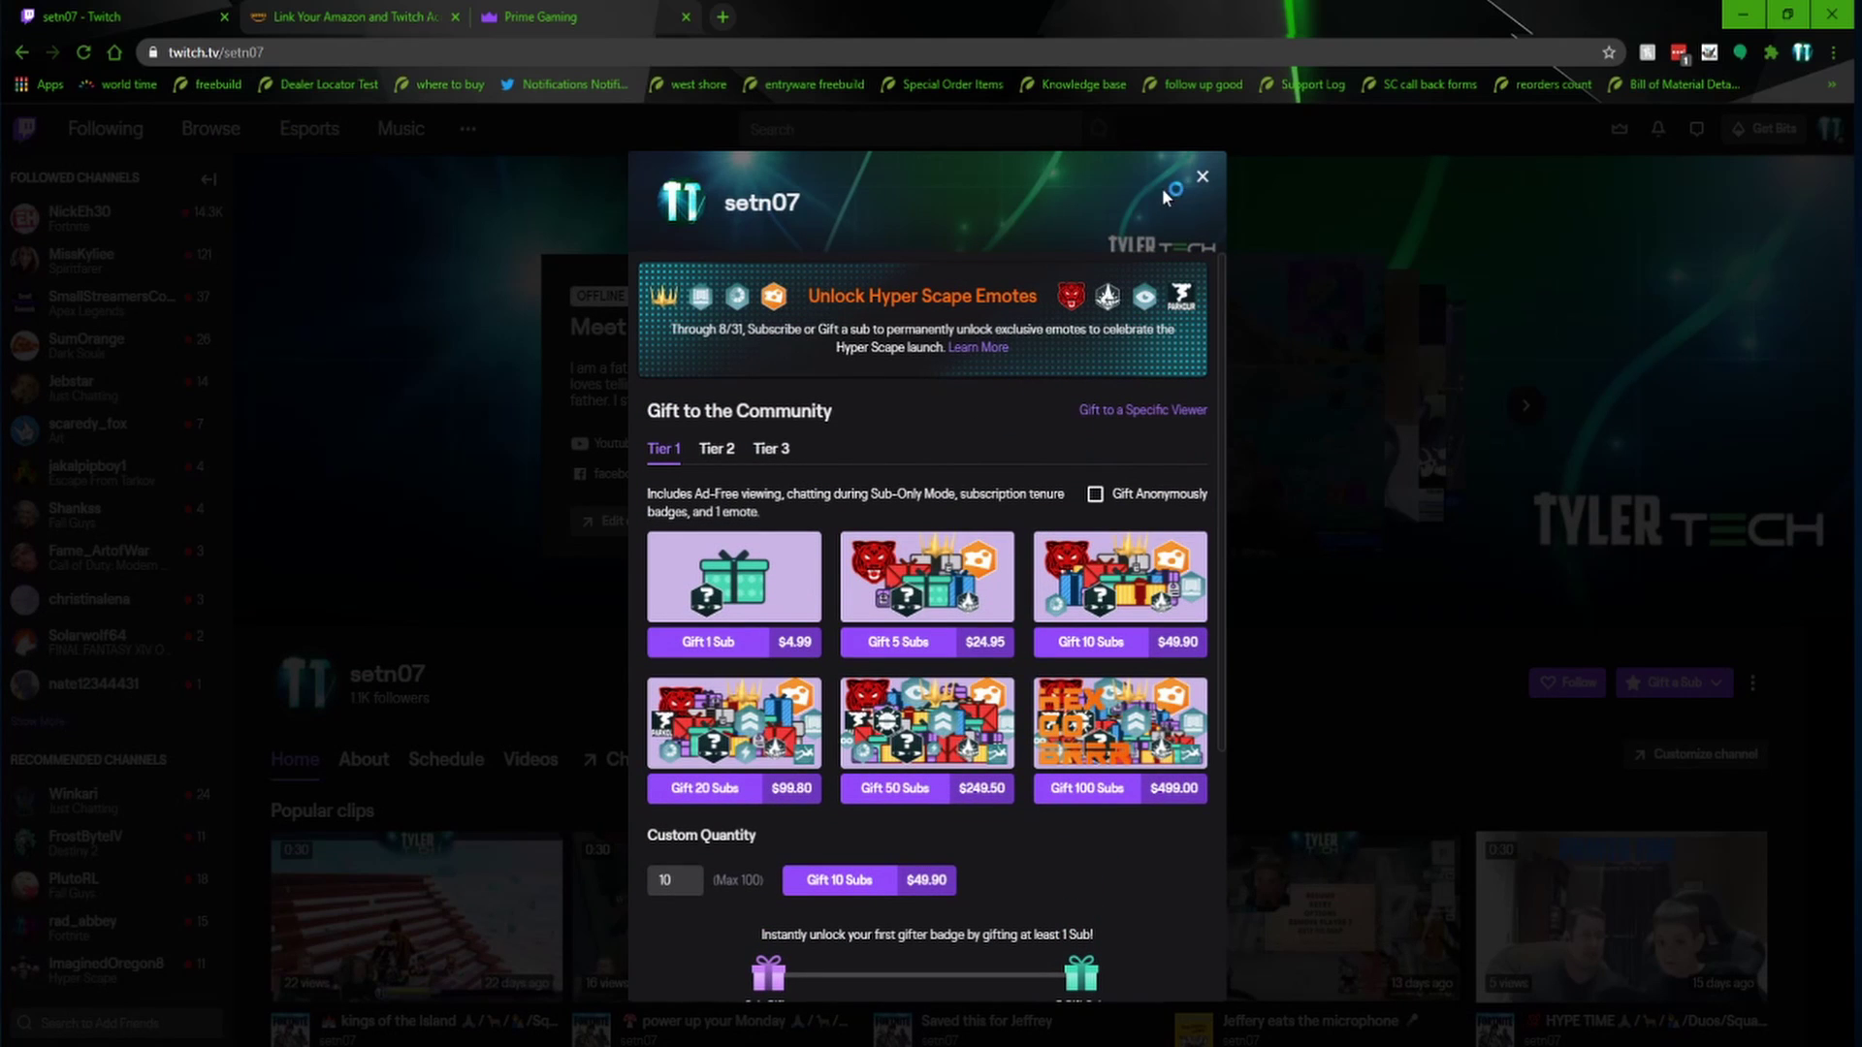
pyautogui.click(1202, 176)
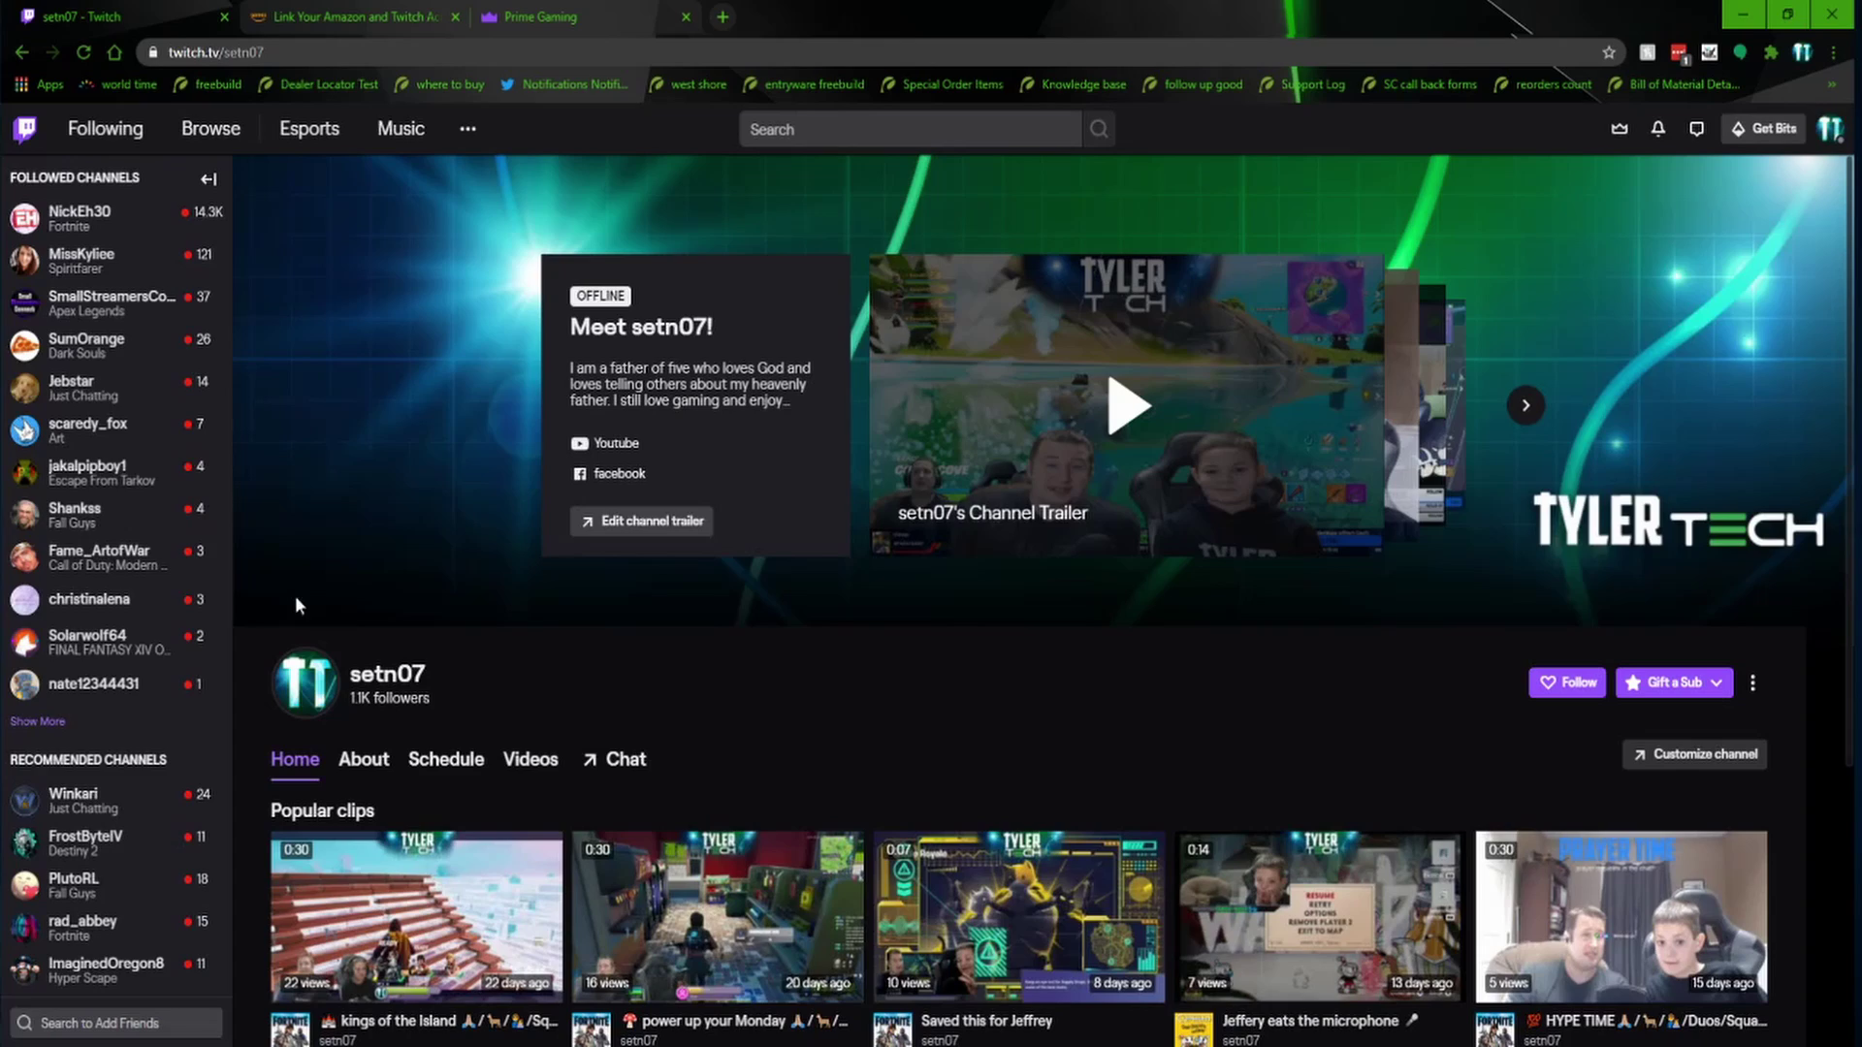